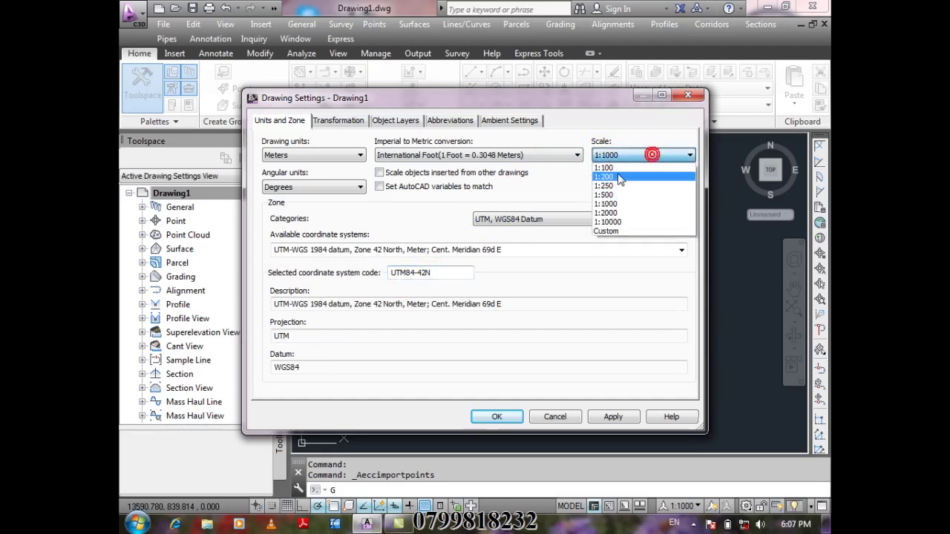
Step: Set the drawing scale to 1:100 in the drawing settings and save the drawing as SURFACE.DWG
click(687, 170)
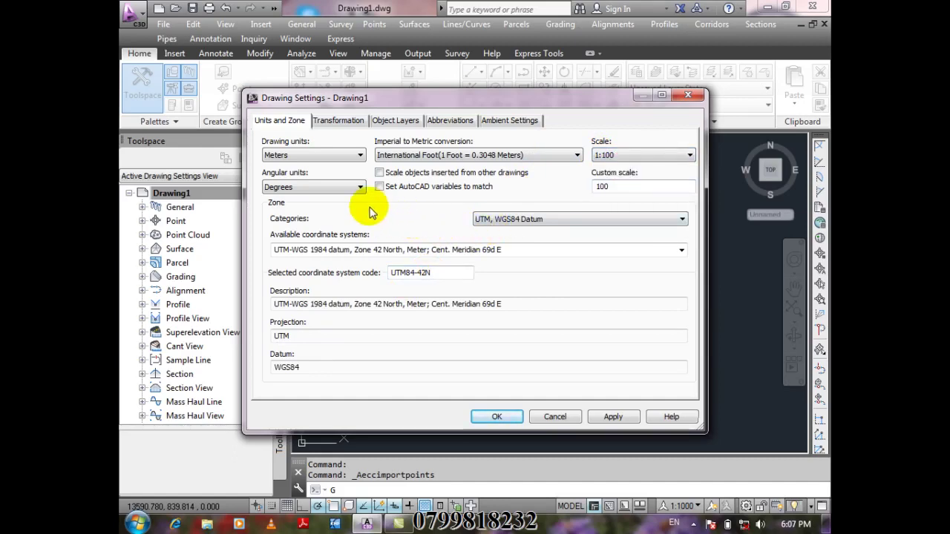
click(486, 417)
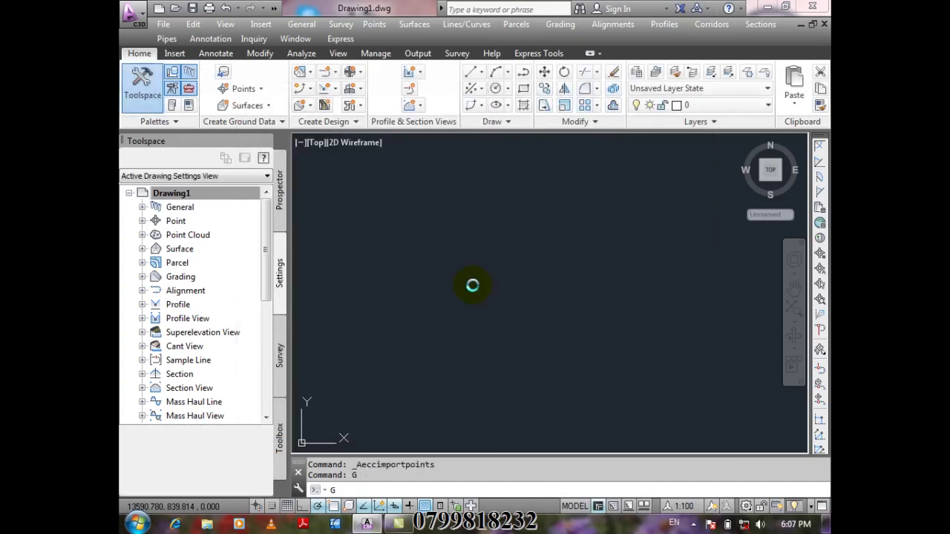
key(ctrl+s)
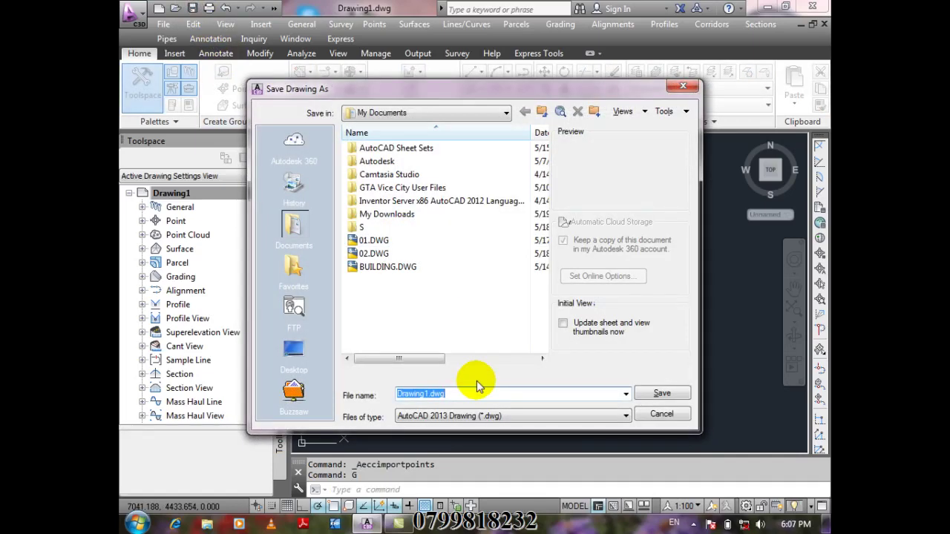
text(SURFACE.DWG)
click(662, 393)
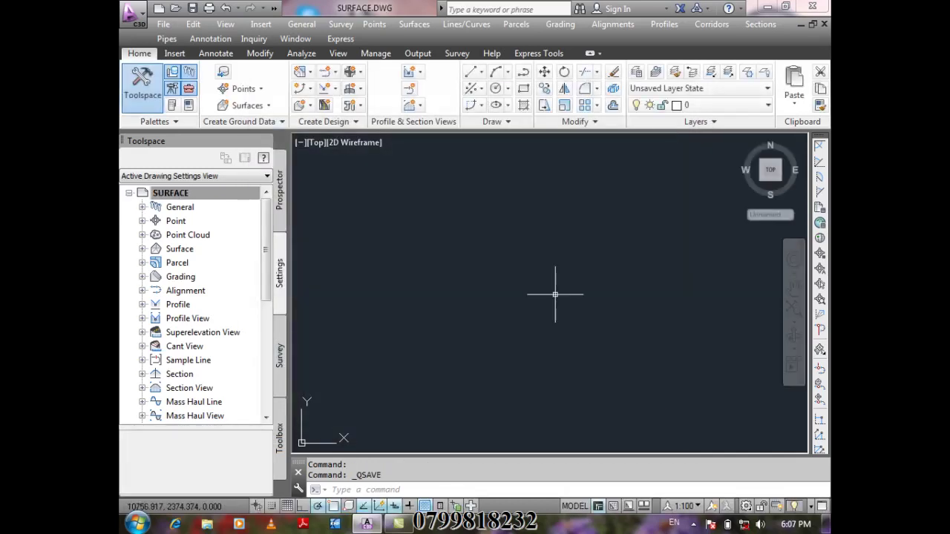
Step: Show the drawing's Prospector tree and start the Import Points command
click(282, 222)
click(199, 210)
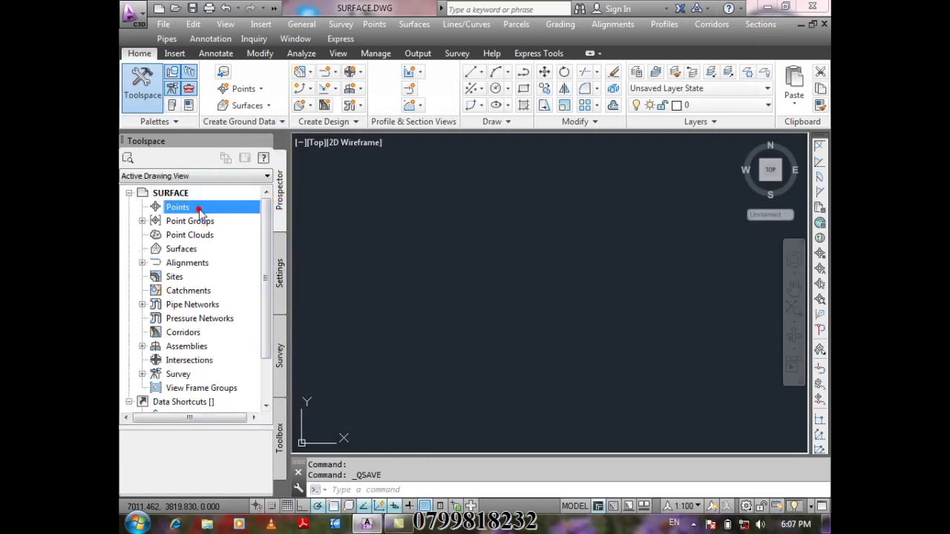
right_click(199, 210)
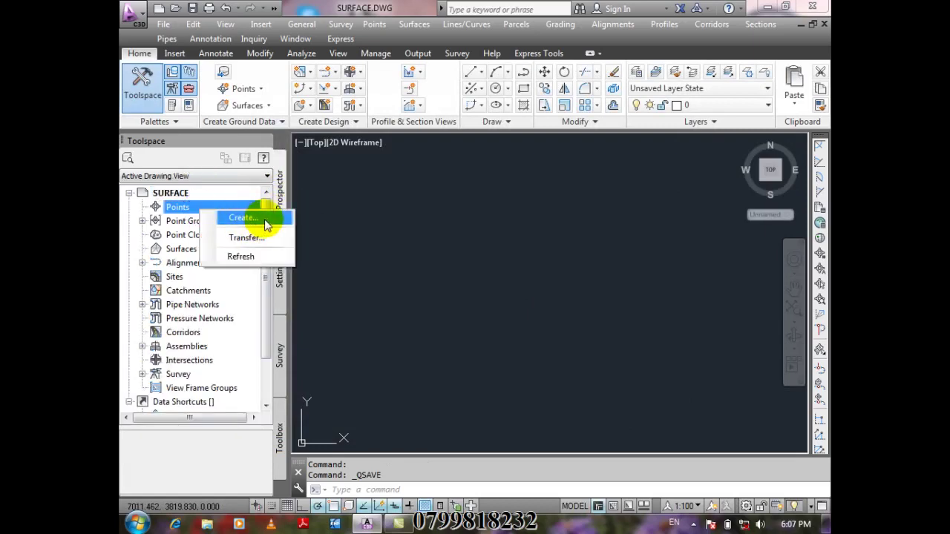
click(197, 207)
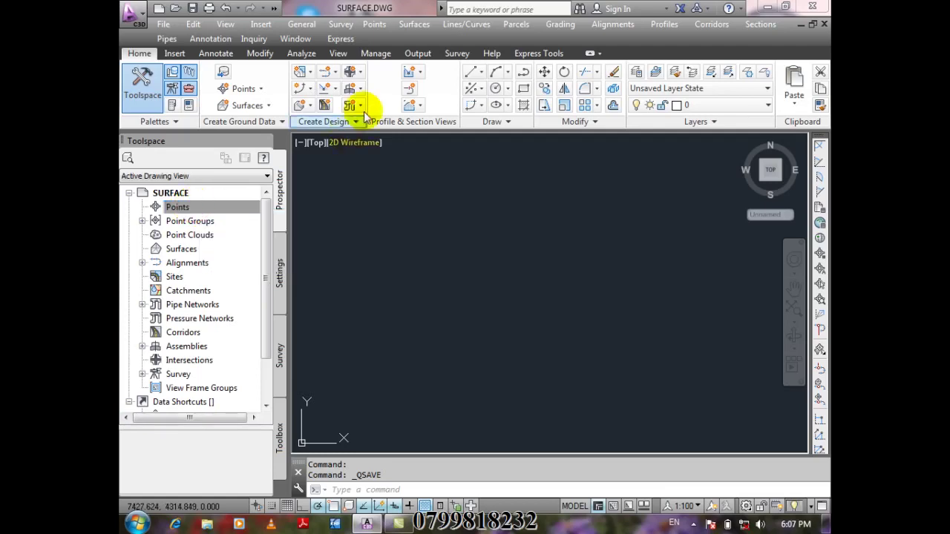
click(374, 24)
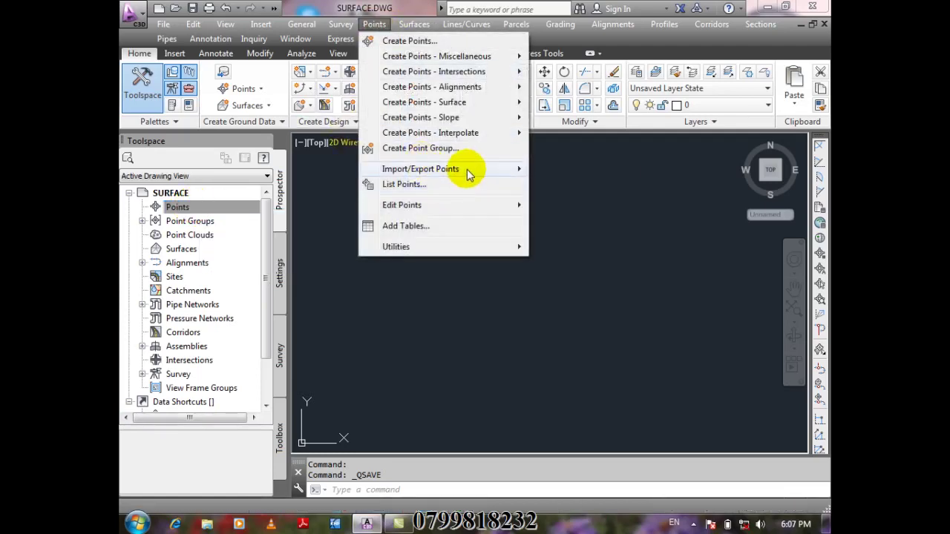
mouse_move(469, 172)
click(607, 176)
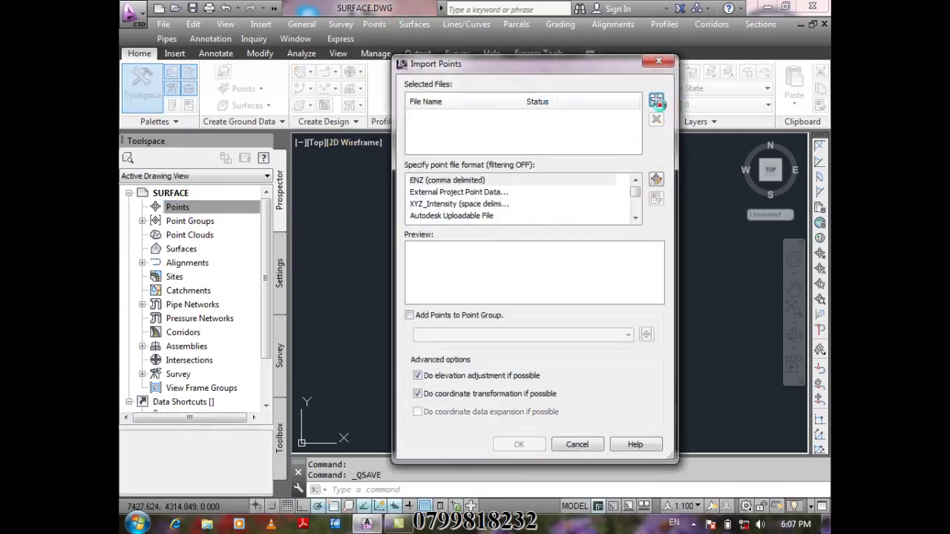
Step: Add 01Points.CSV from the CIVIL folder as the source file for the point import
click(656, 100)
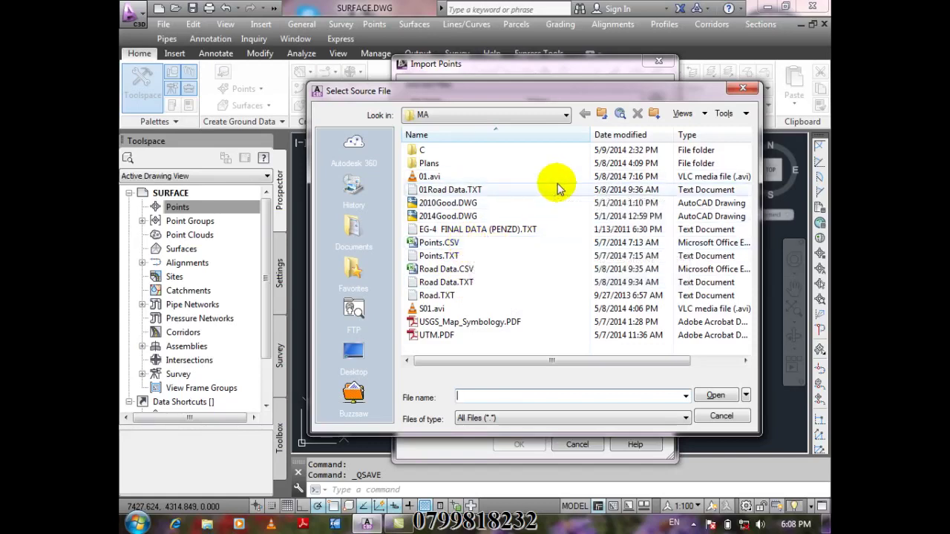
click(603, 115)
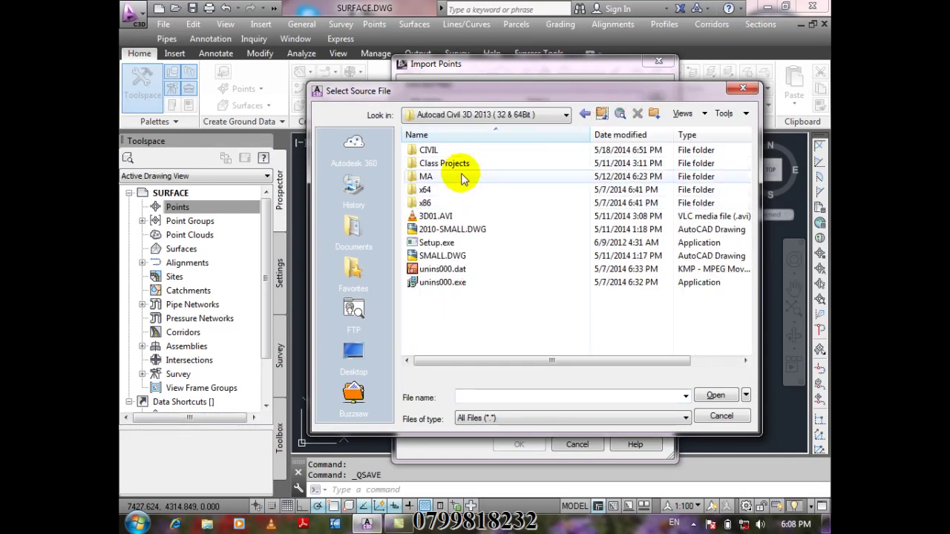
double_click(445, 151)
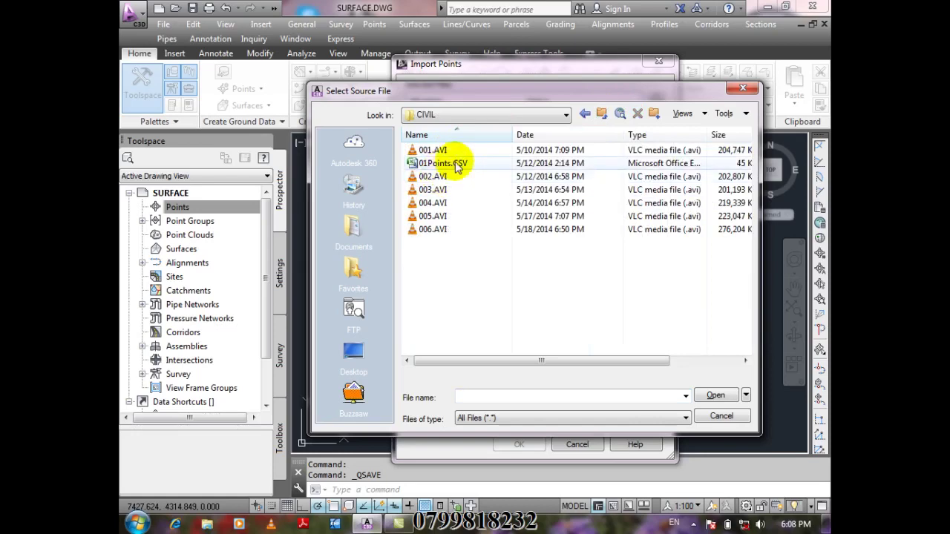
click(460, 163)
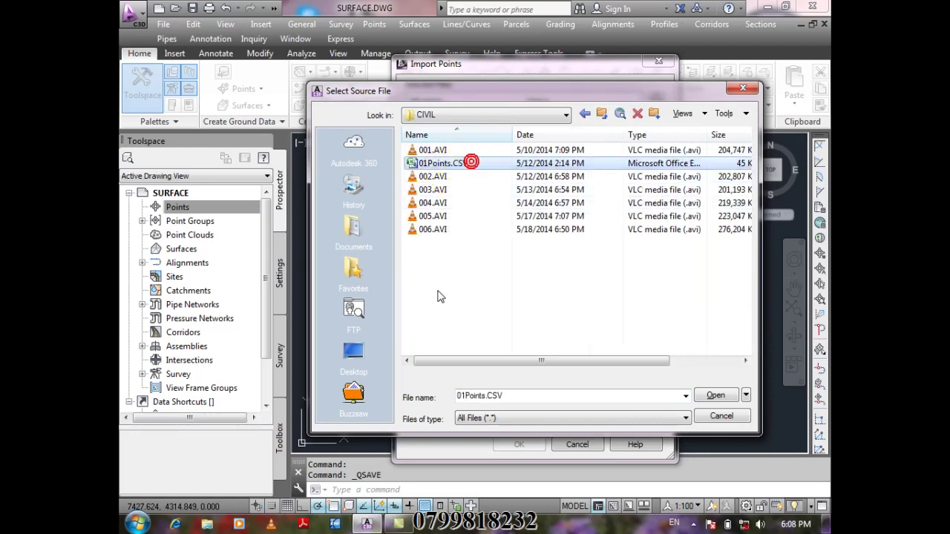
click(712, 398)
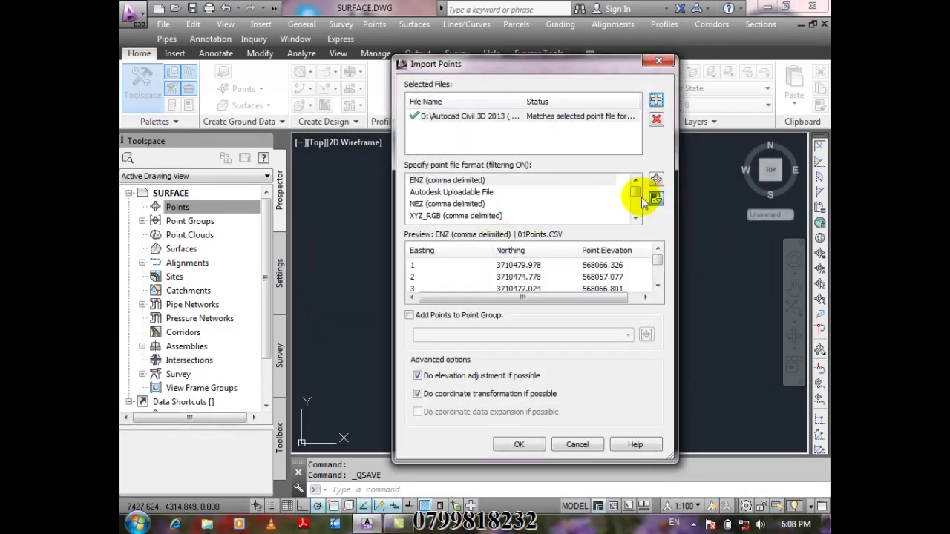
Step: Choose the PNEZD (comma delimited) point file format, adjust the preview column widths, and import the points into the drawing
scroll(636, 193, down, 3)
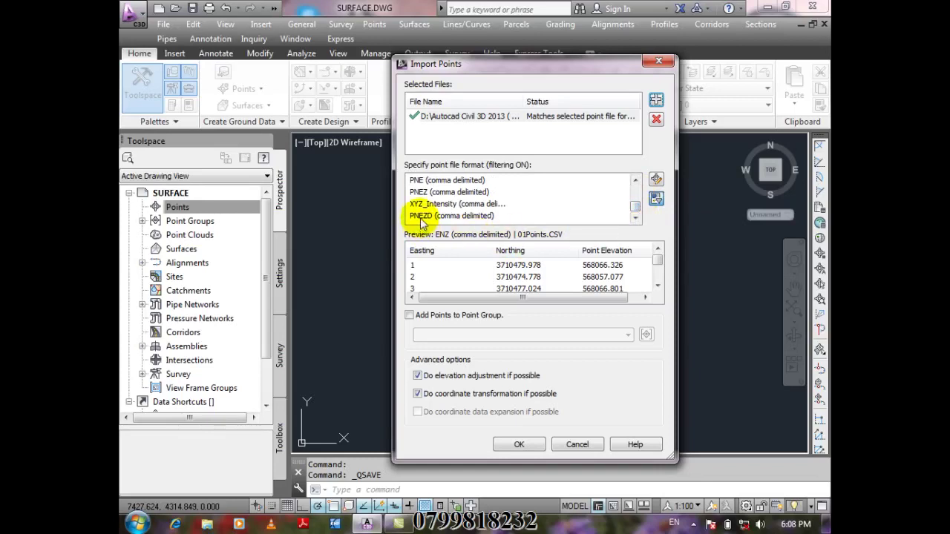
click(480, 217)
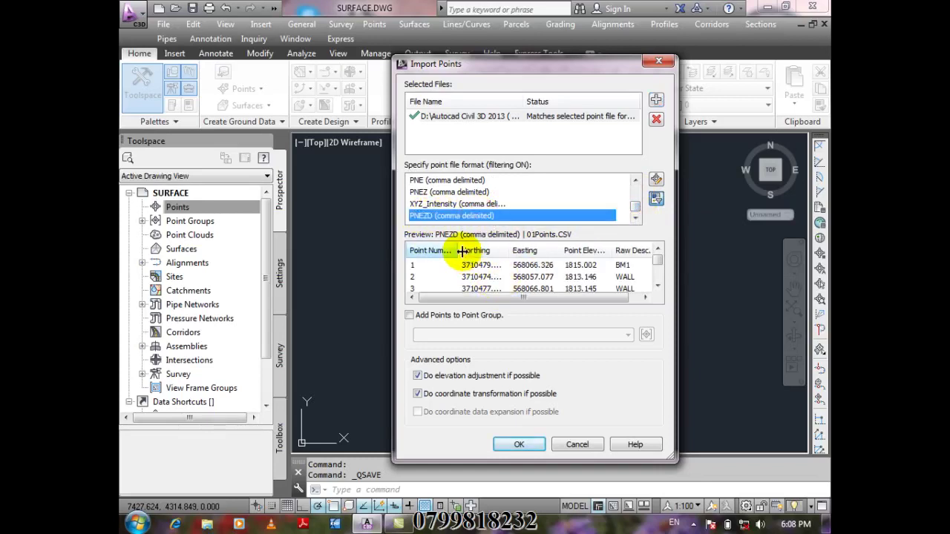
drag(462, 250, 481, 250)
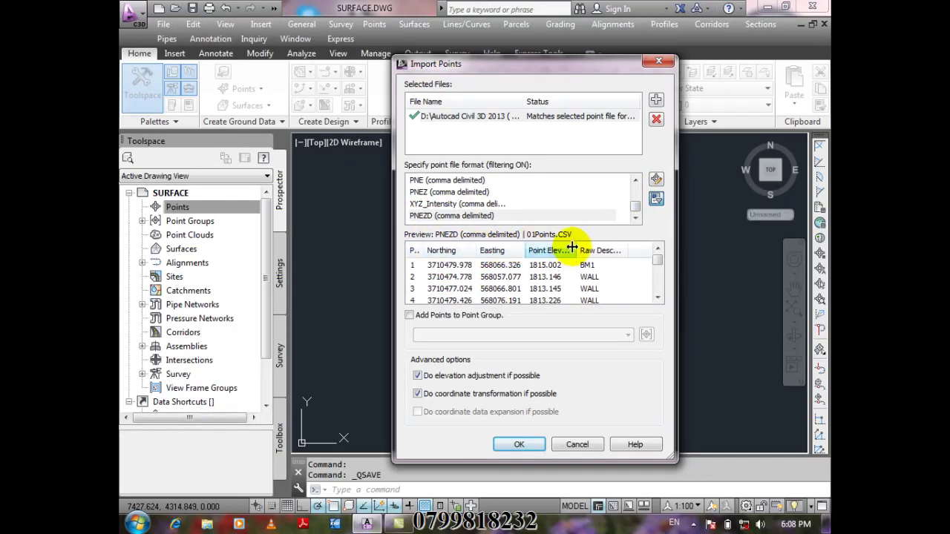
drag(572, 247, 628, 253)
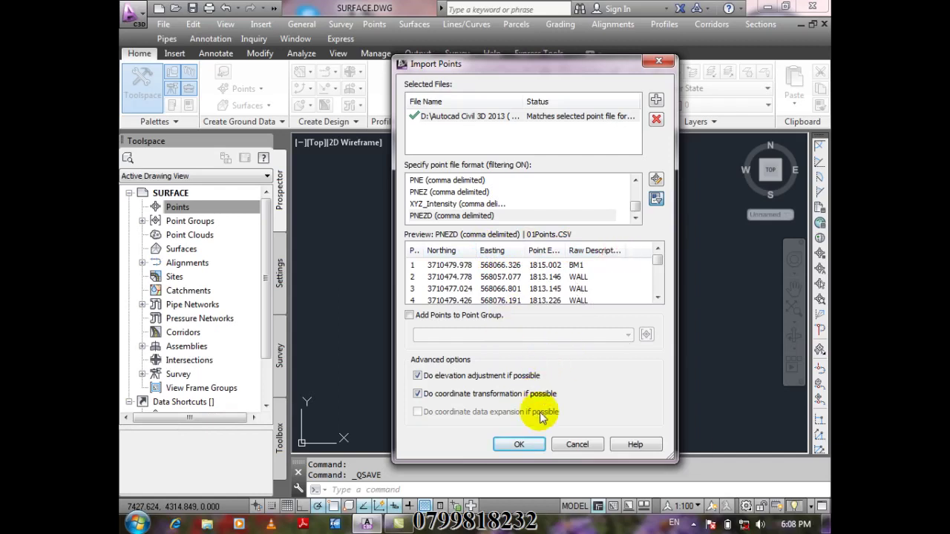
click(519, 444)
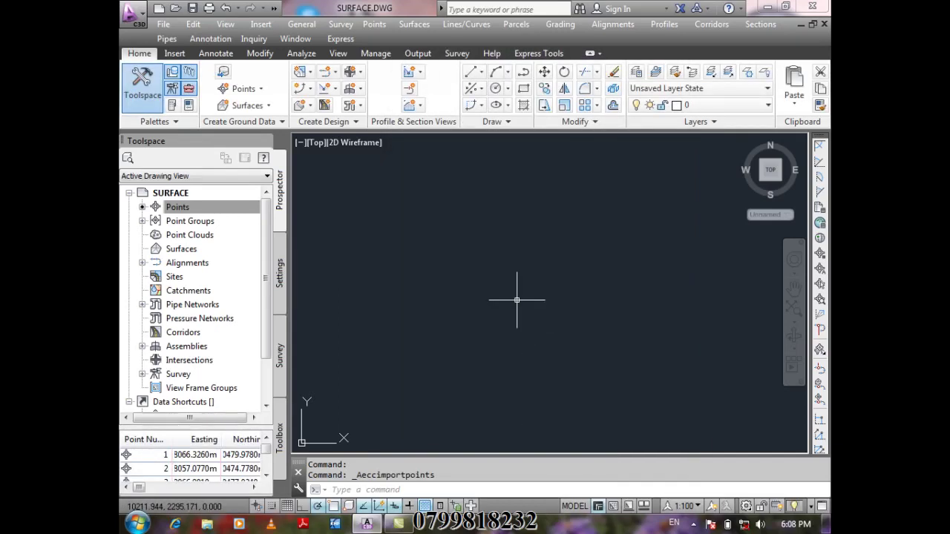
text(z)
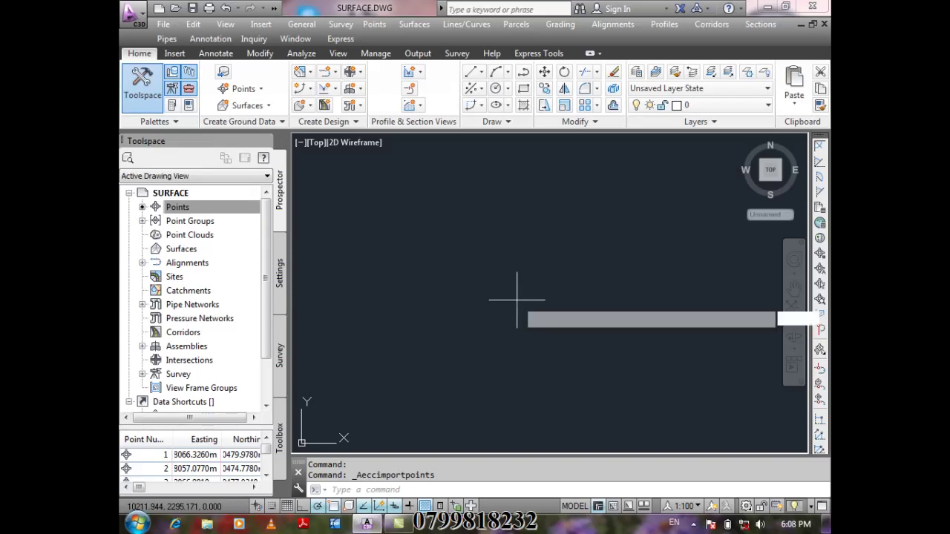
key(Return)
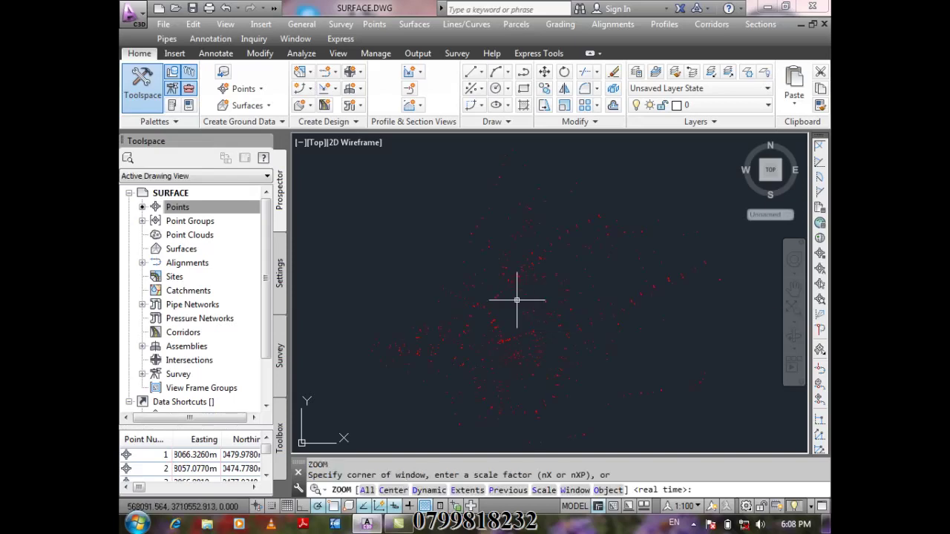
text(e)
key(Return)
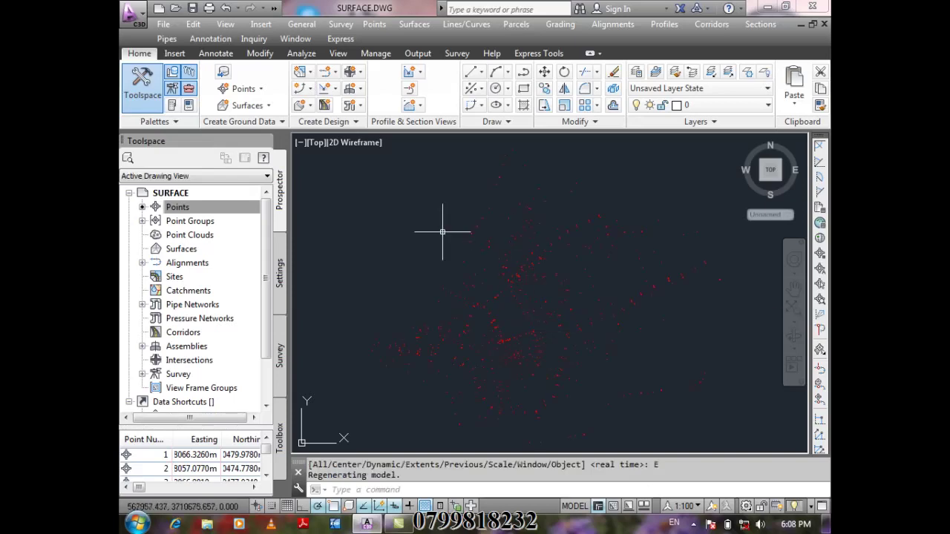
click(249, 234)
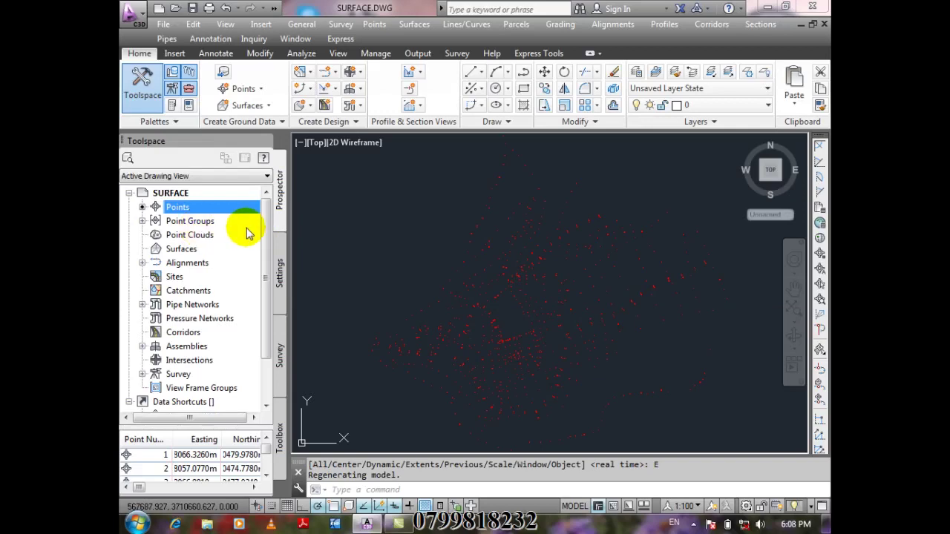
click(201, 248)
right_click(209, 251)
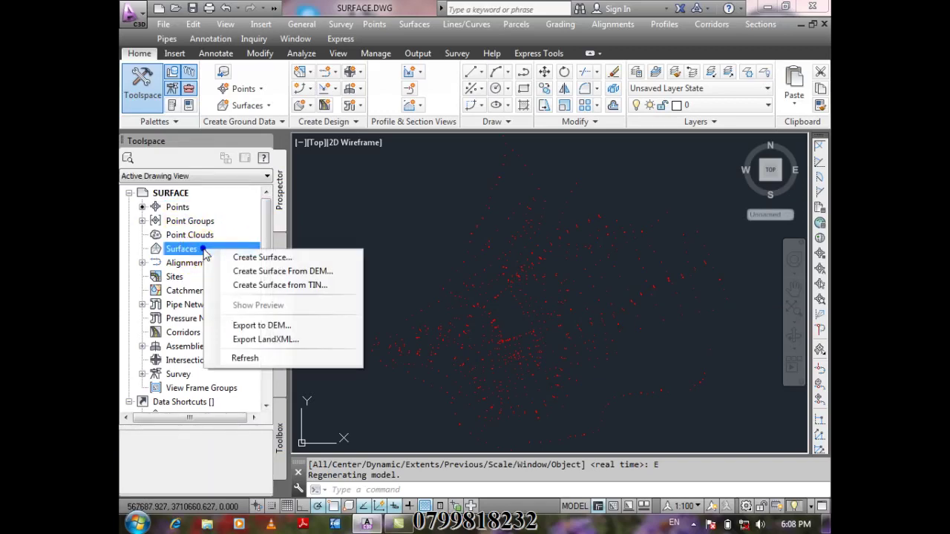
click(301, 259)
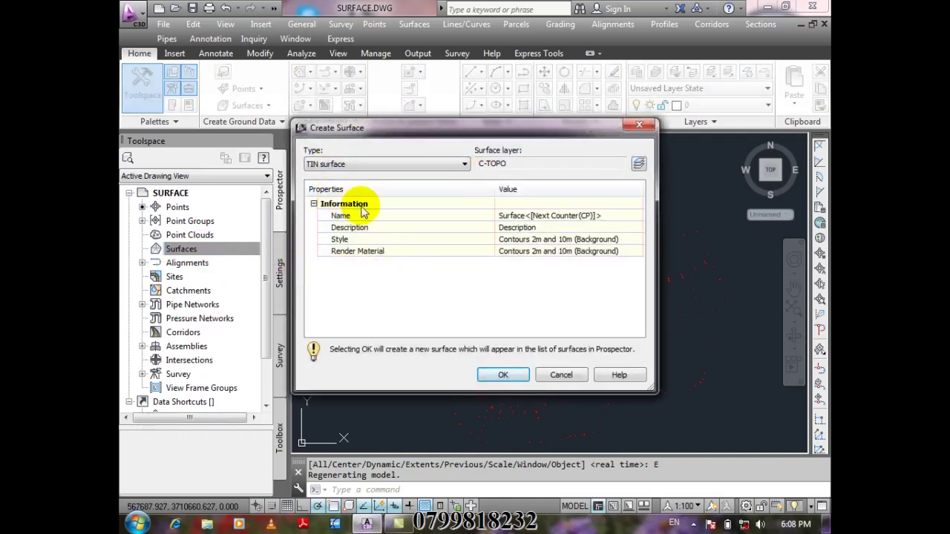
click(463, 163)
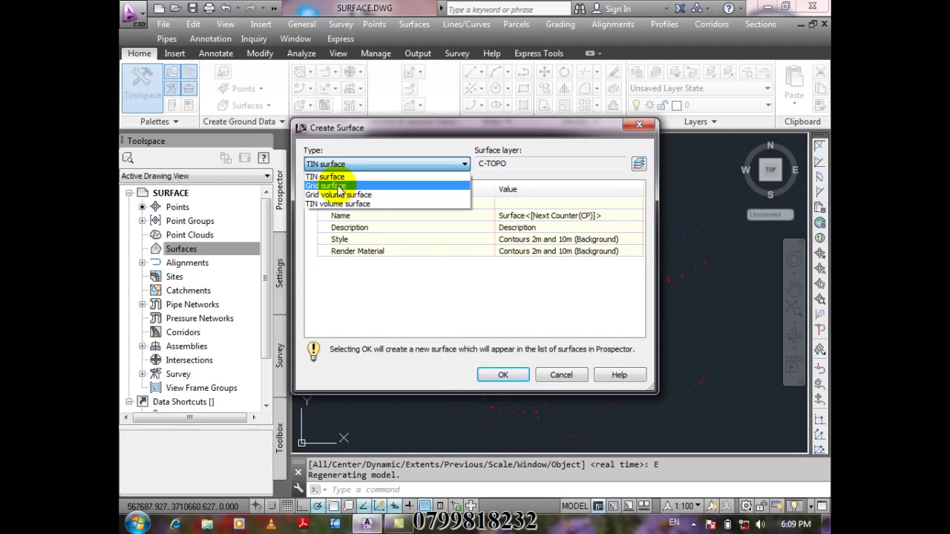
click(423, 163)
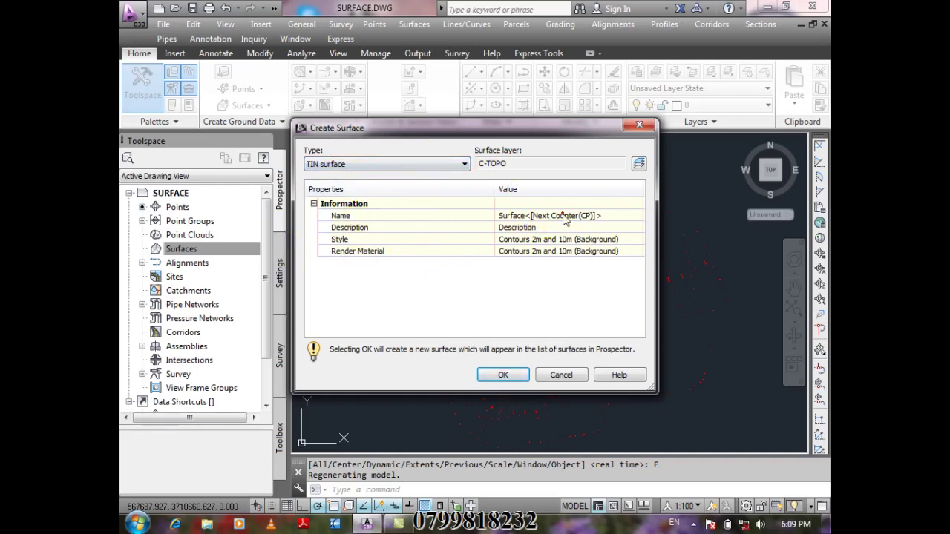
click(605, 214)
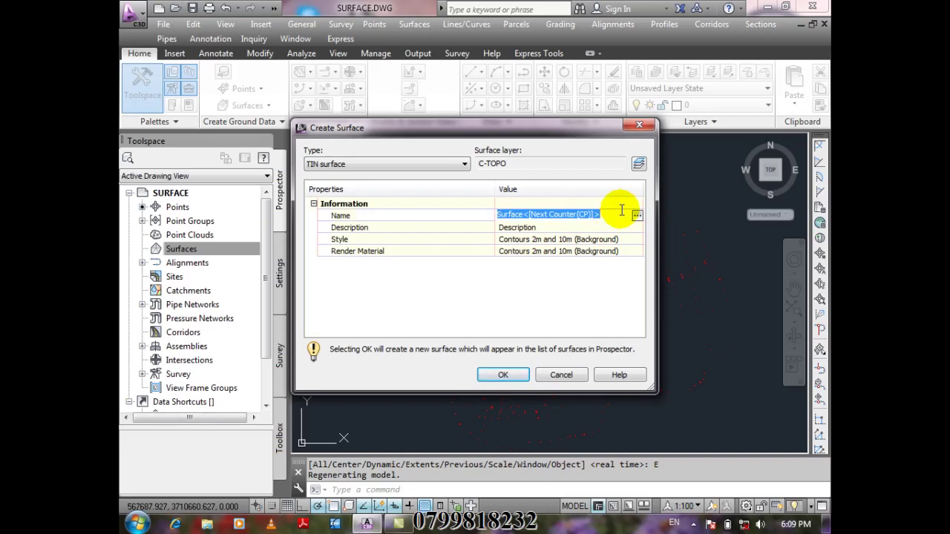
click(569, 374)
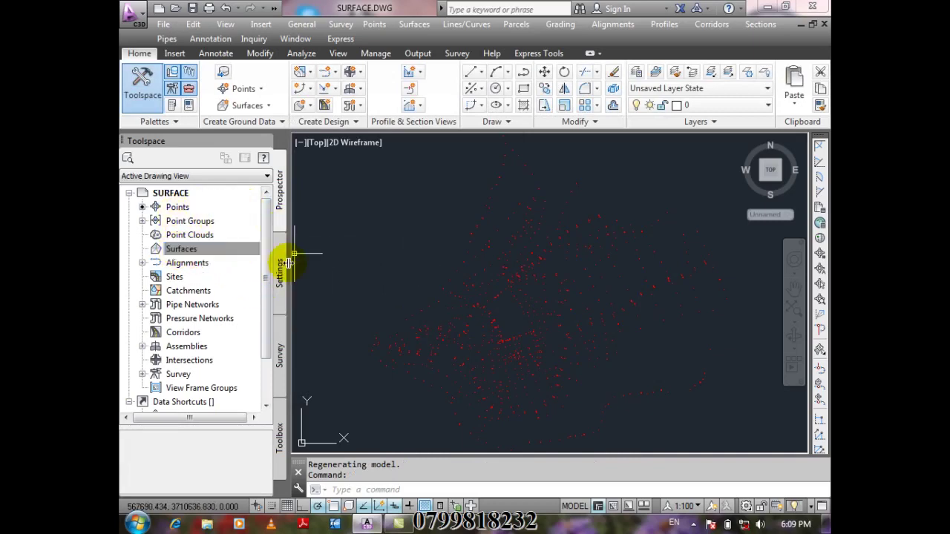
Step: Start a new TIN surface in the drawing and name it S1, keeping the default description
click(182, 248)
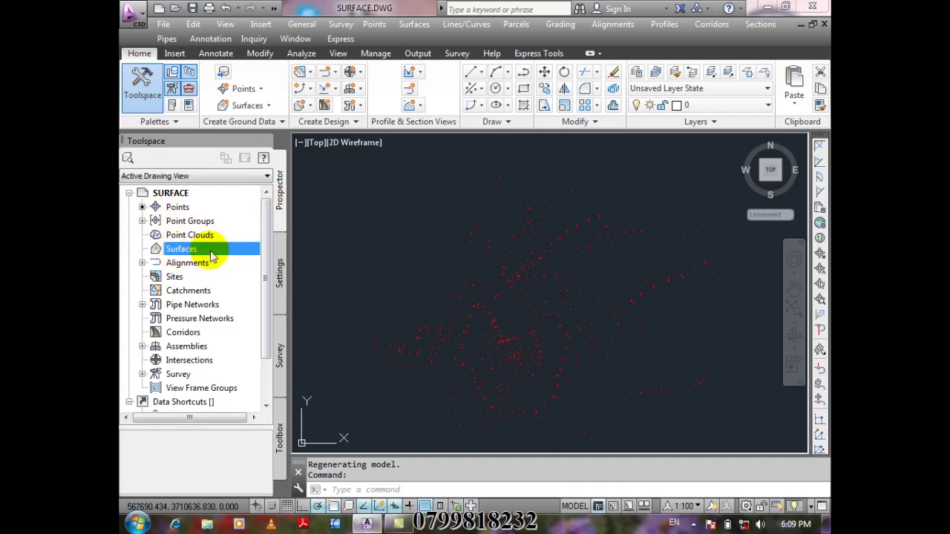
right_click(212, 256)
click(297, 261)
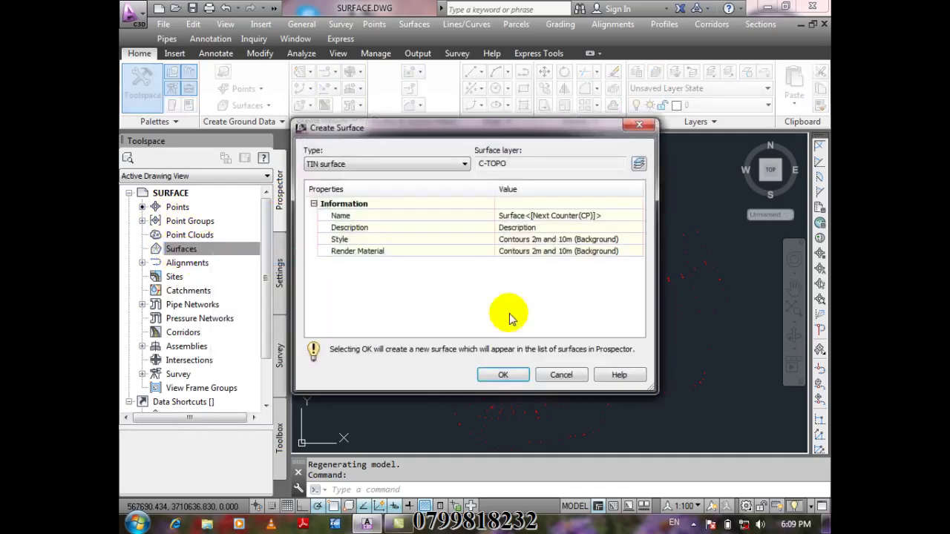
click(544, 207)
click(546, 214)
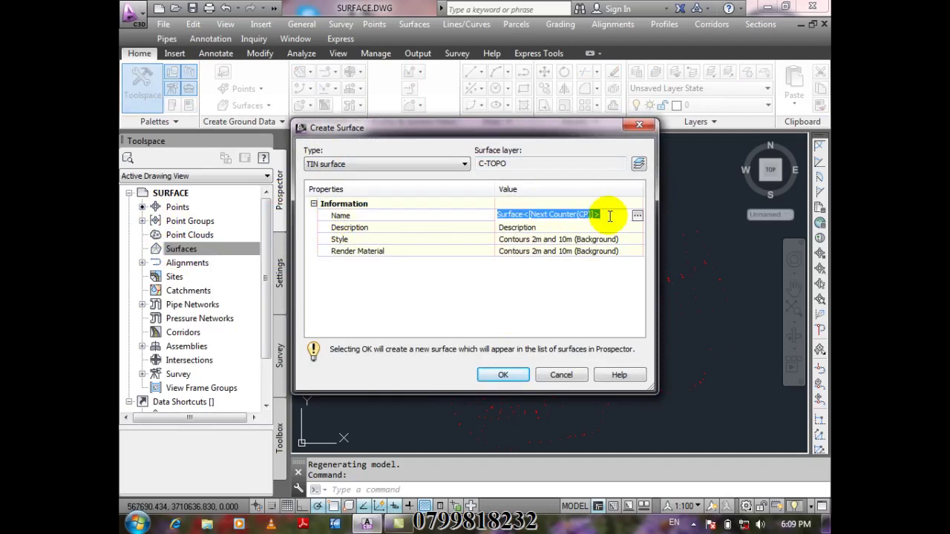
text(MM)
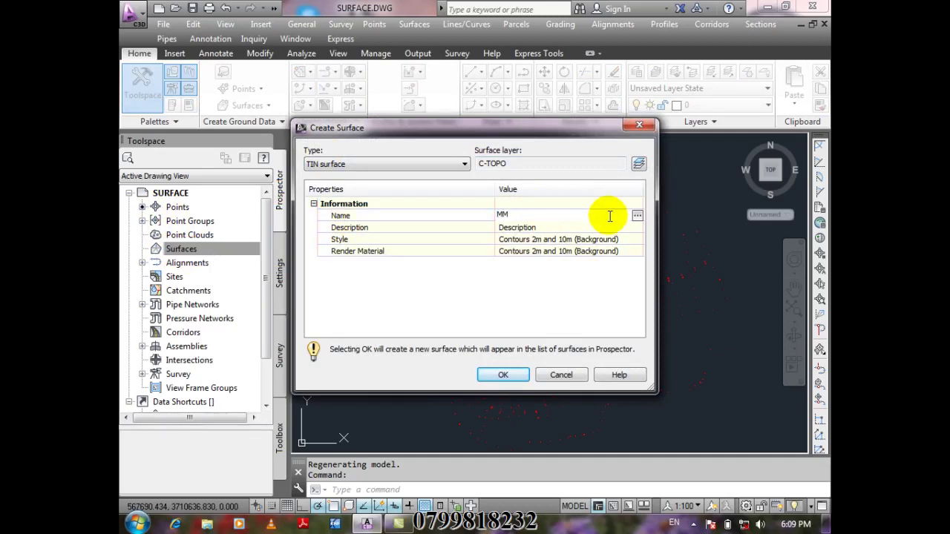
key(BackSpace)
key(BackSpace)
text(S1)
key(Return)
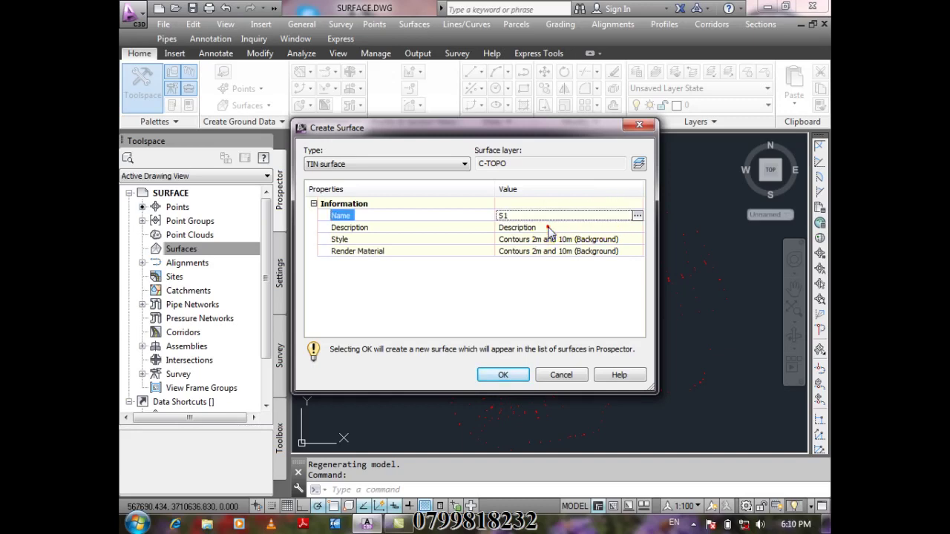
click(553, 229)
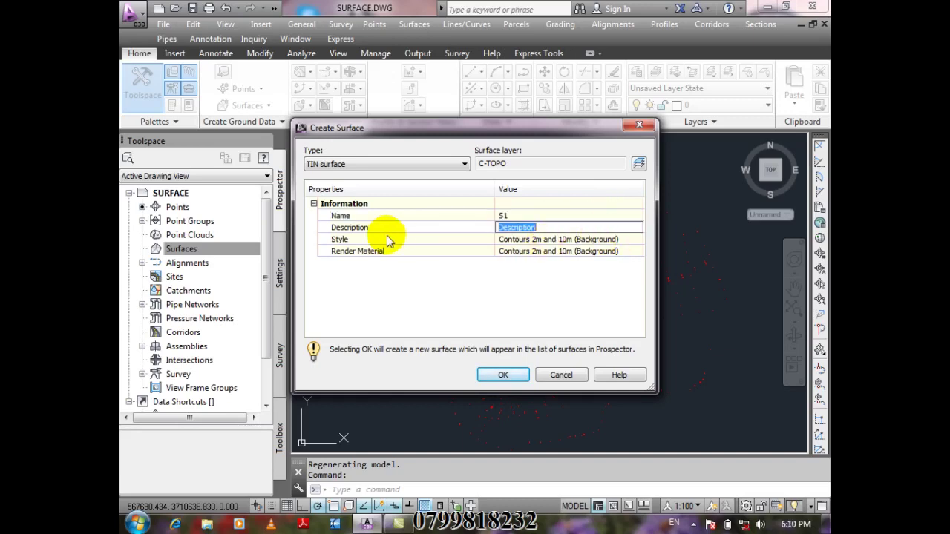
key(Return)
Step: Assign the Contours 1m and 5m (Design) style to the new surface and create it
click(544, 240)
click(635, 238)
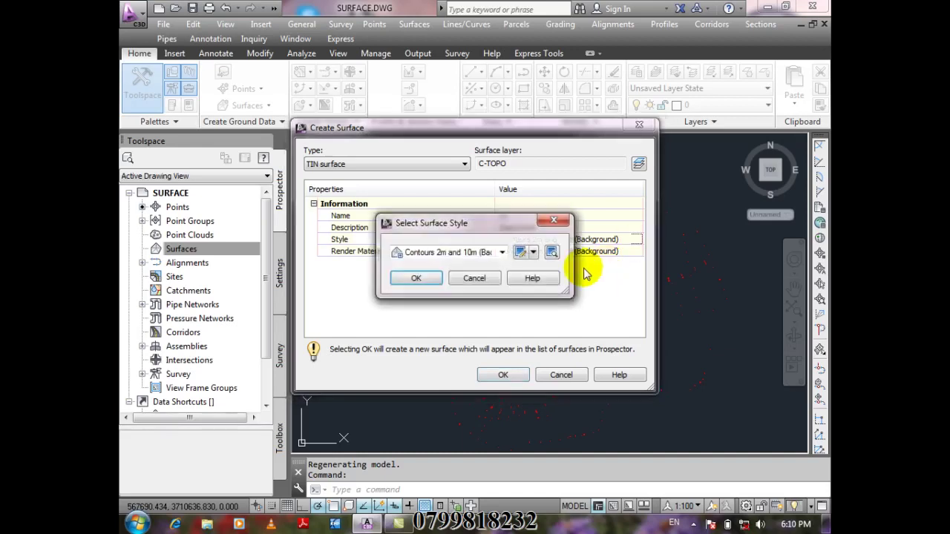
click(502, 253)
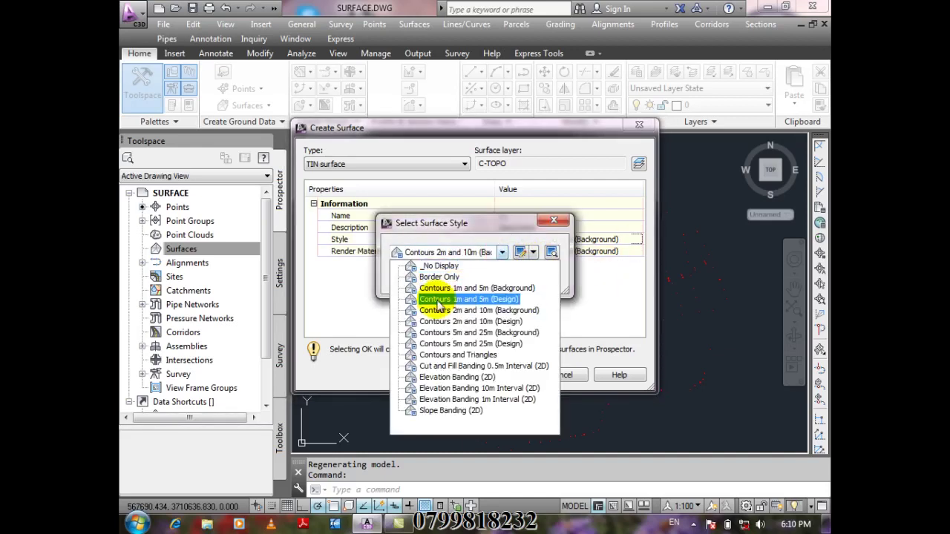
click(511, 299)
click(421, 280)
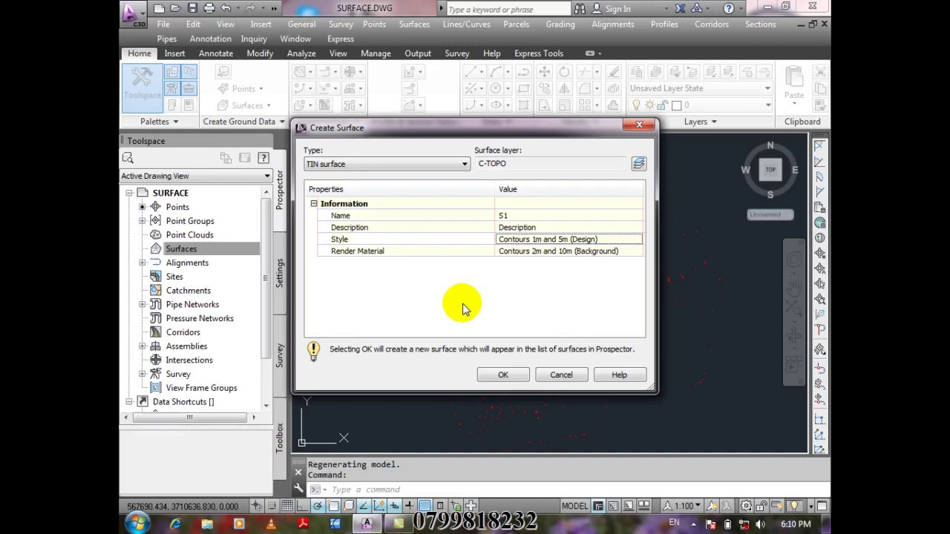
click(503, 375)
Step: Add the _All Points point group to the definition of surface S1
click(142, 249)
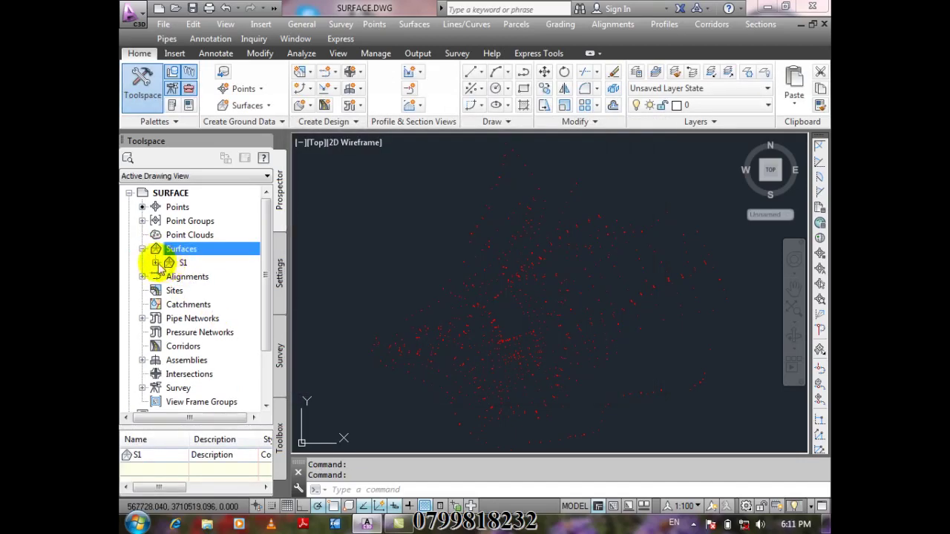
click(155, 263)
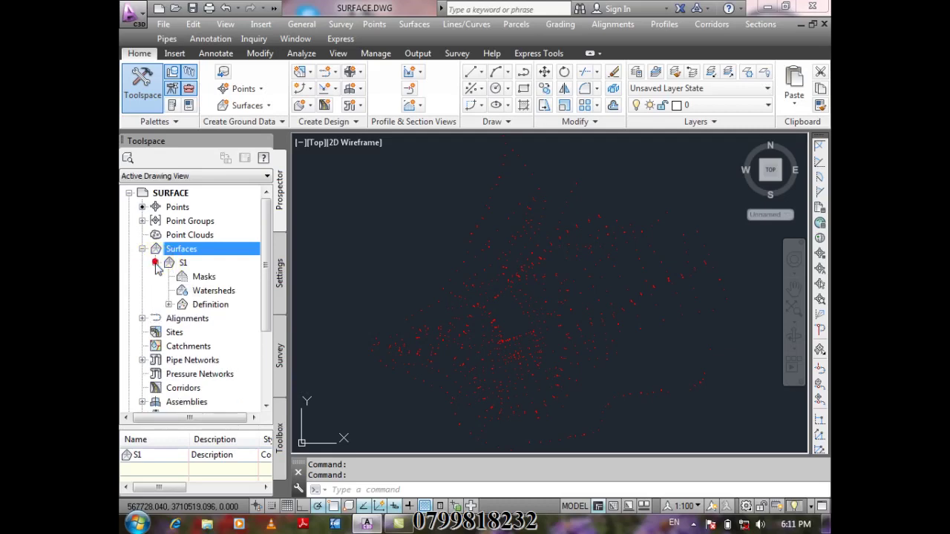
click(168, 305)
scroll(257, 290, down, 2)
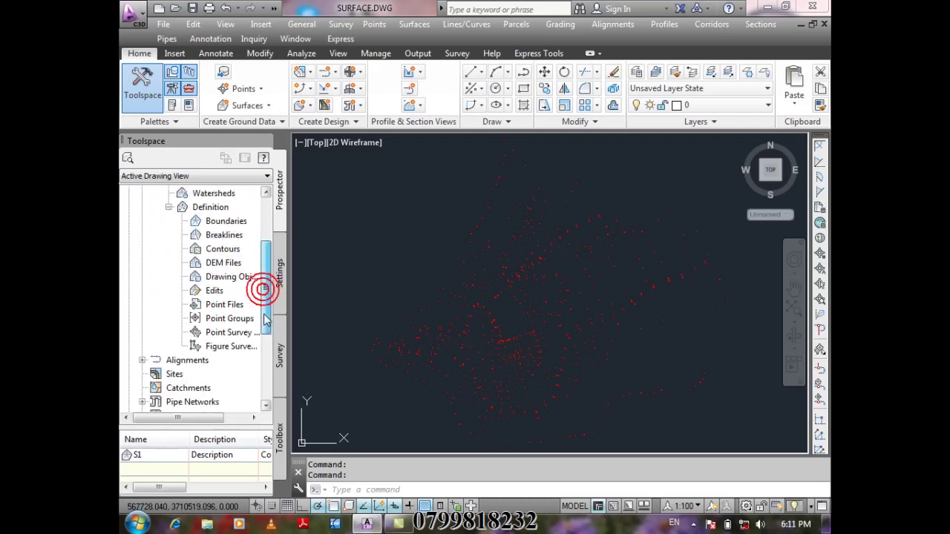
click(241, 321)
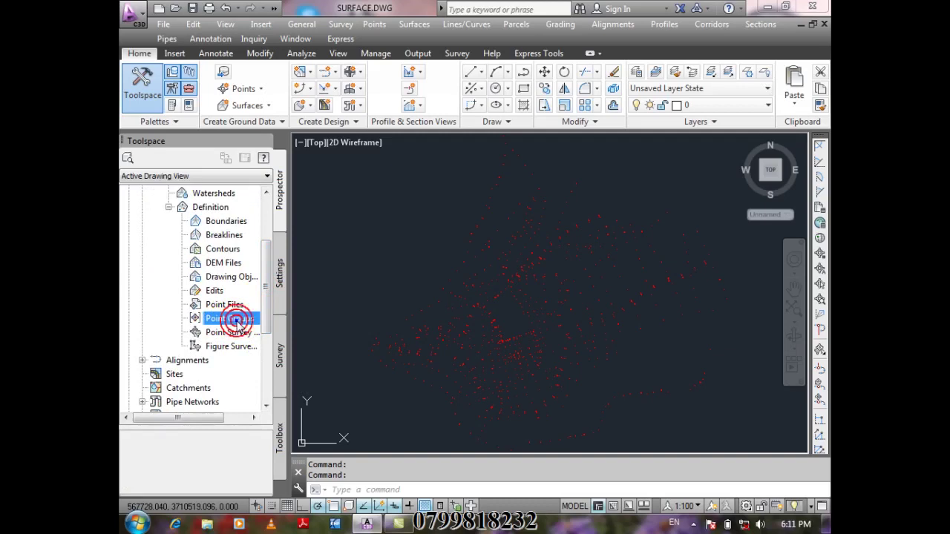
right_click(238, 320)
click(302, 331)
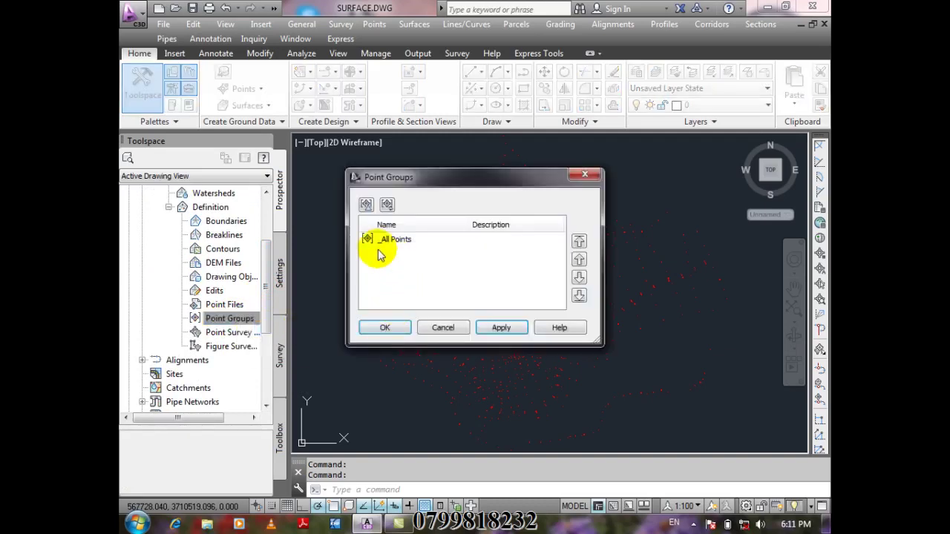
click(416, 240)
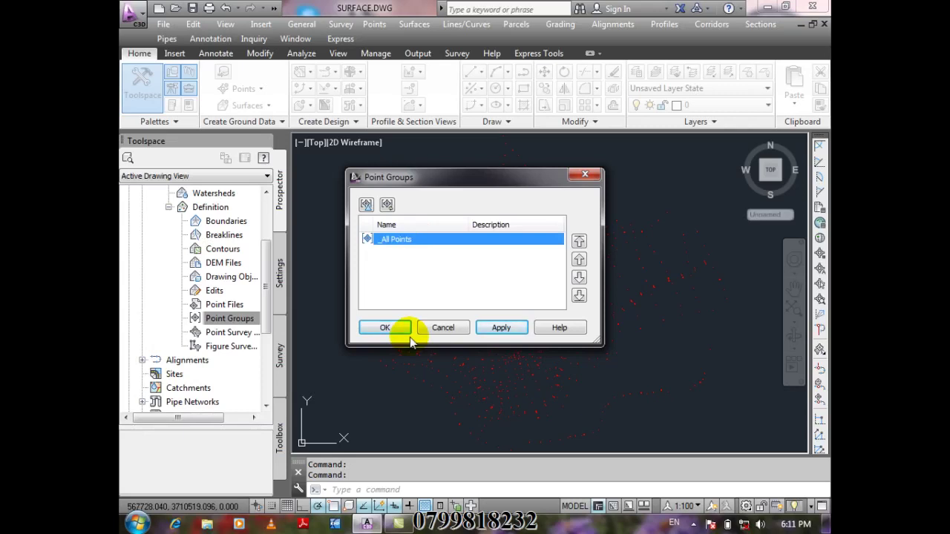
click(390, 328)
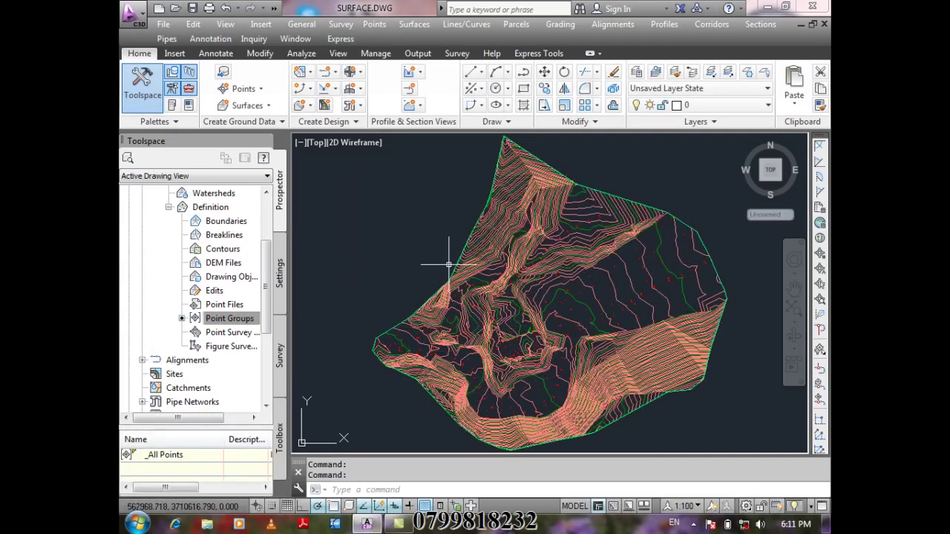
Step: Inspect surface S1 in 3D and from the top in the Object Viewer, and close the viewer
click(643, 348)
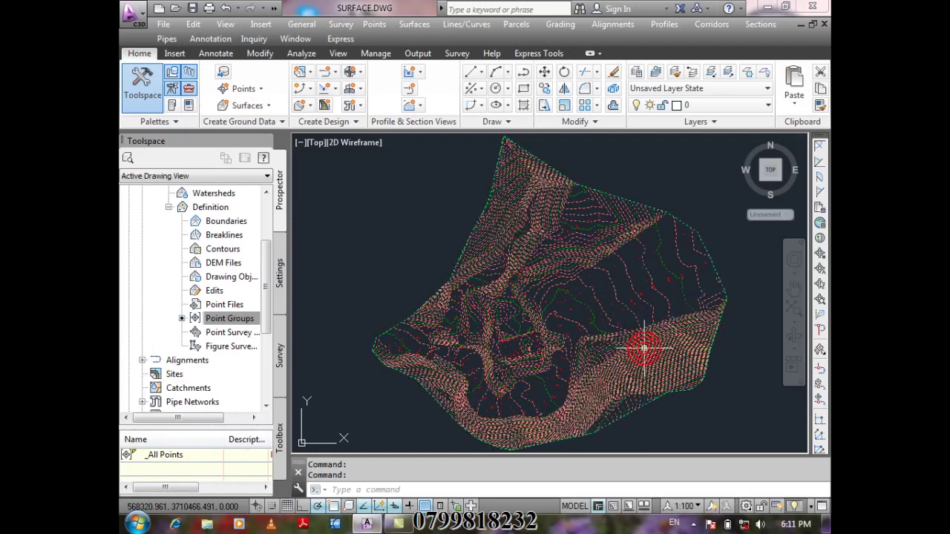
right_click(644, 350)
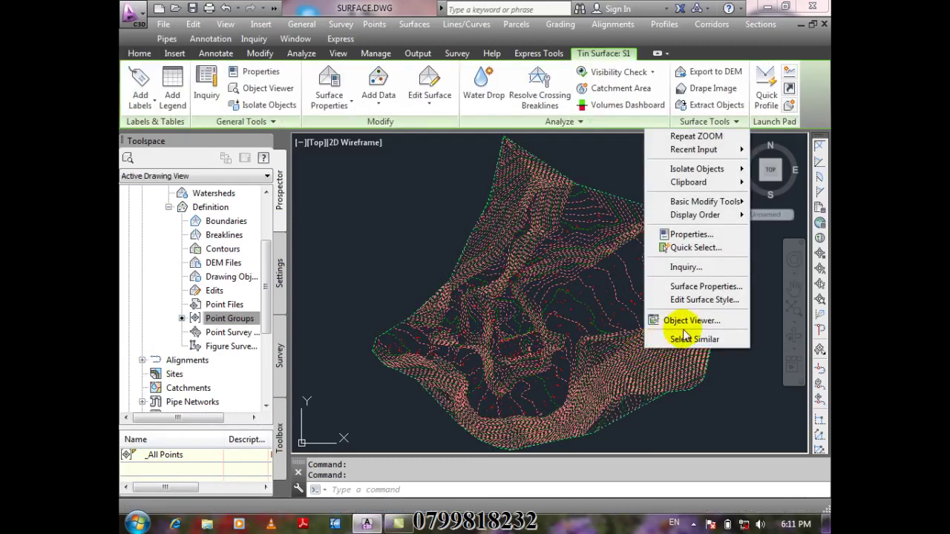
click(709, 320)
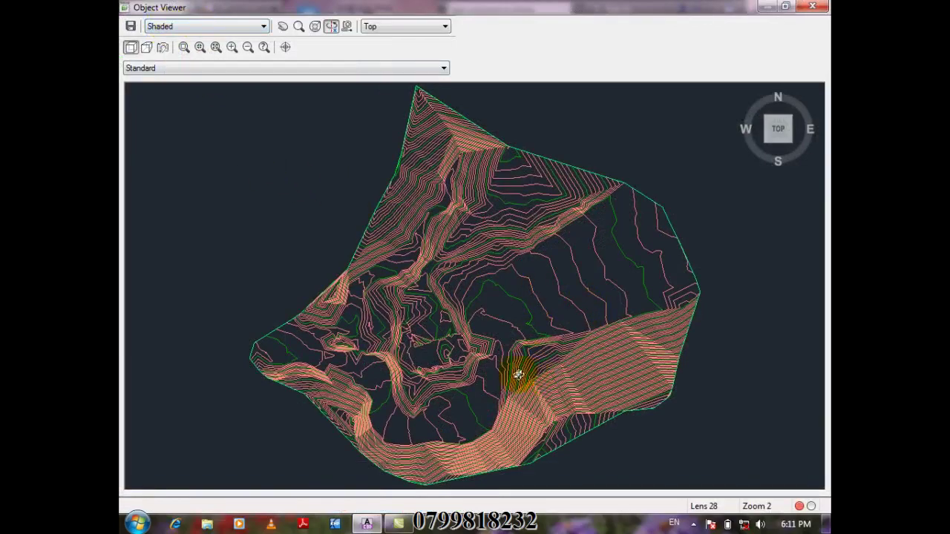
mouse_move(518, 374)
mouse_down()
mouse_move(556, 339)
mouse_move(594, 237)
mouse_move(562, 191)
mouse_move(585, 172)
mouse_move(547, 342)
mouse_move(483, 339)
mouse_move(586, 364)
mouse_move(602, 340)
mouse_move(435, 318)
mouse_move(462, 361)
mouse_move(556, 337)
mouse_move(488, 350)
mouse_move(537, 334)
mouse_move(593, 282)
mouse_move(570, 307)
mouse_move(564, 295)
mouse_up()
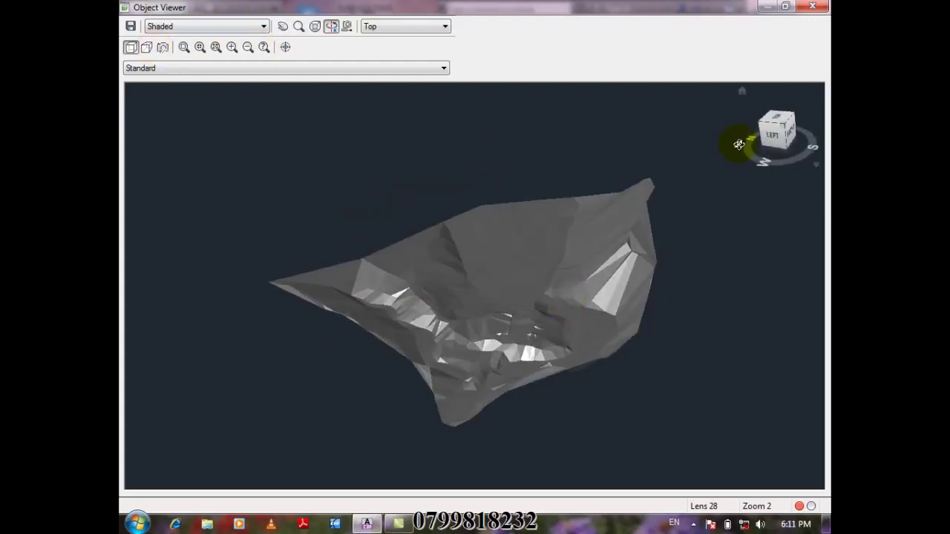
click(778, 119)
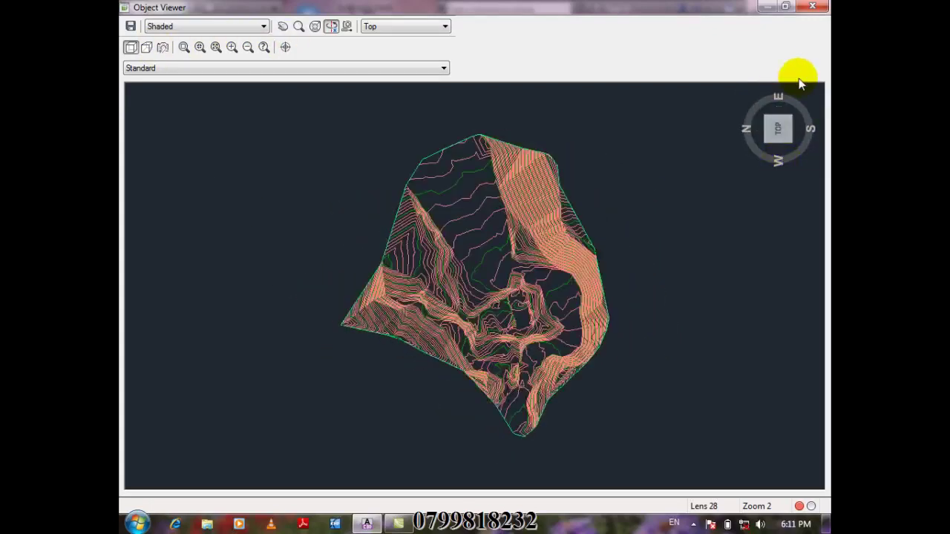
click(821, 108)
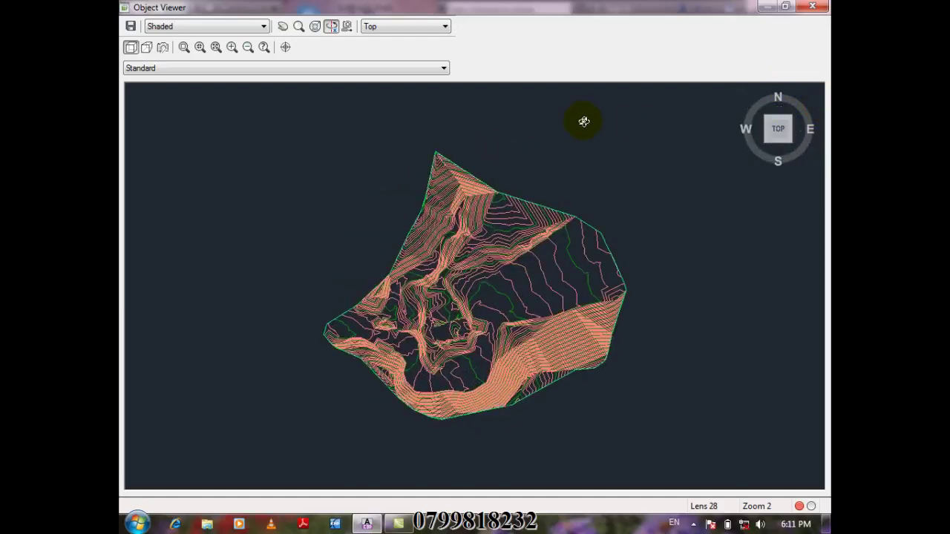
click(813, 6)
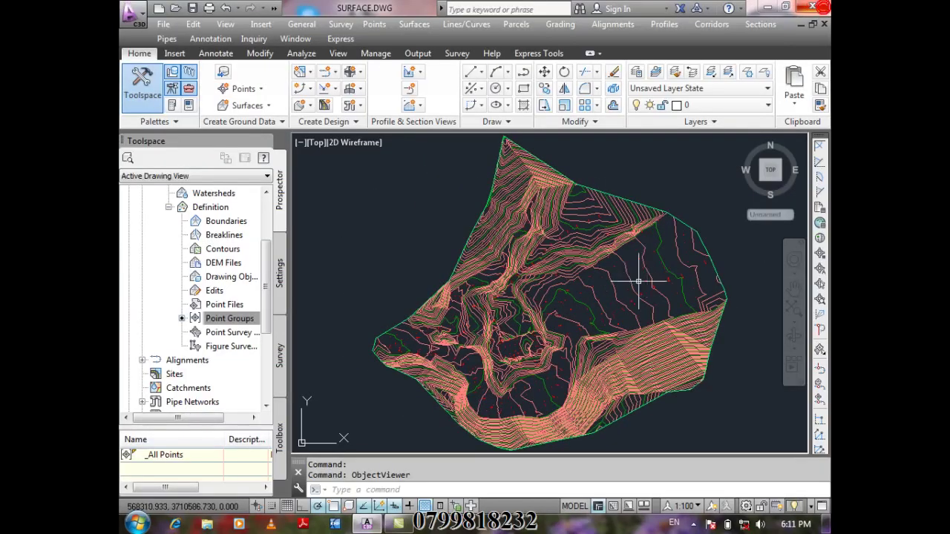
Step: Open surface S1's style for editing and review its name, description and creation details
click(645, 358)
right_click(646, 359)
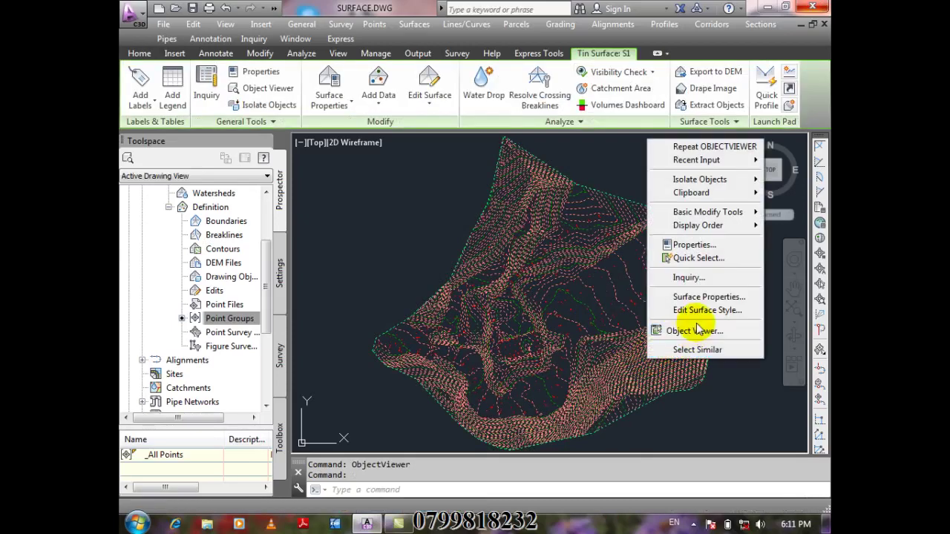
click(751, 318)
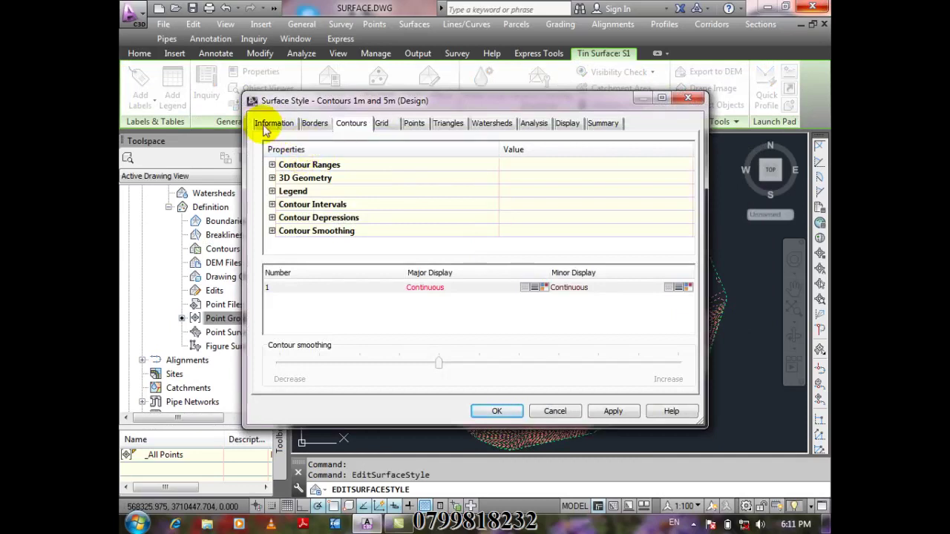
click(280, 125)
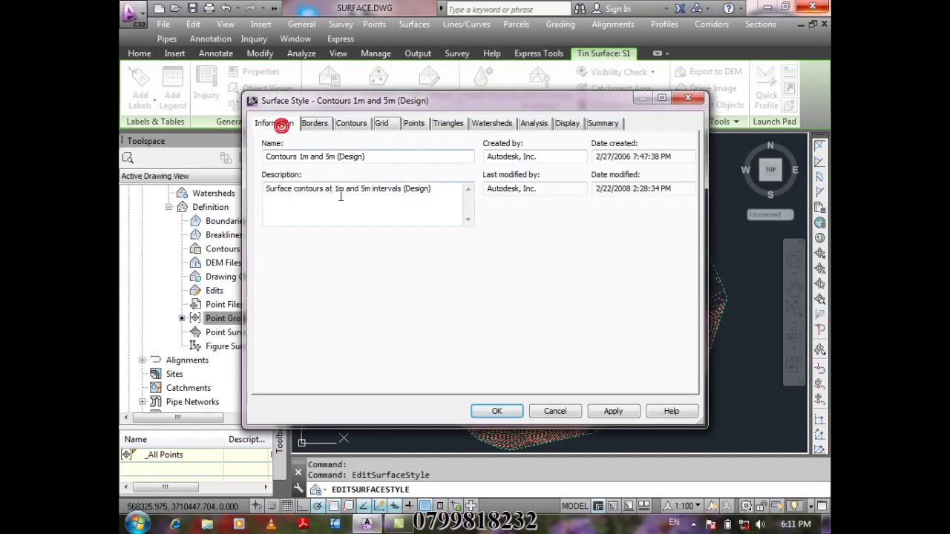
click(379, 154)
drag(380, 153, 220, 162)
drag(448, 191, 222, 181)
drag(539, 156, 476, 194)
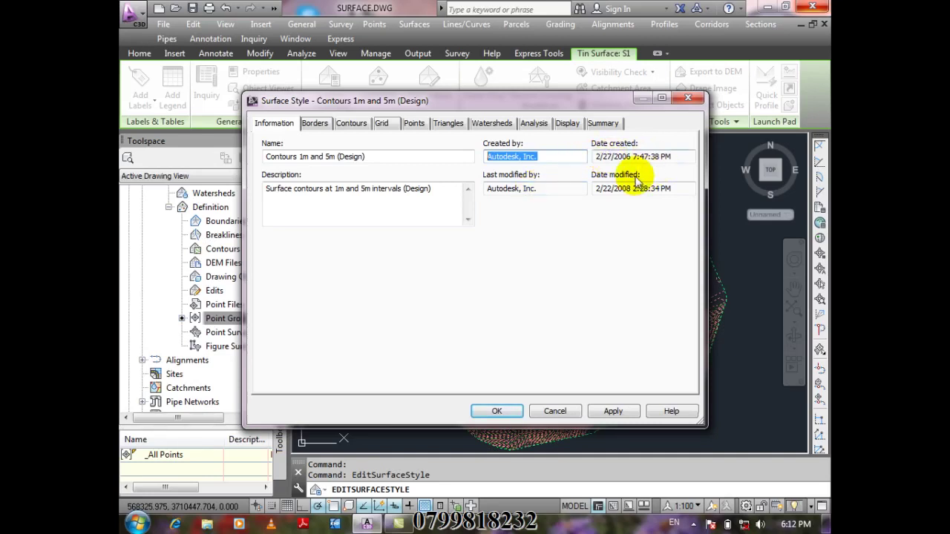
Step: Review the border, contour, grid, point and triangle properties of the surface style, including the contours' 3D geometry
click(316, 124)
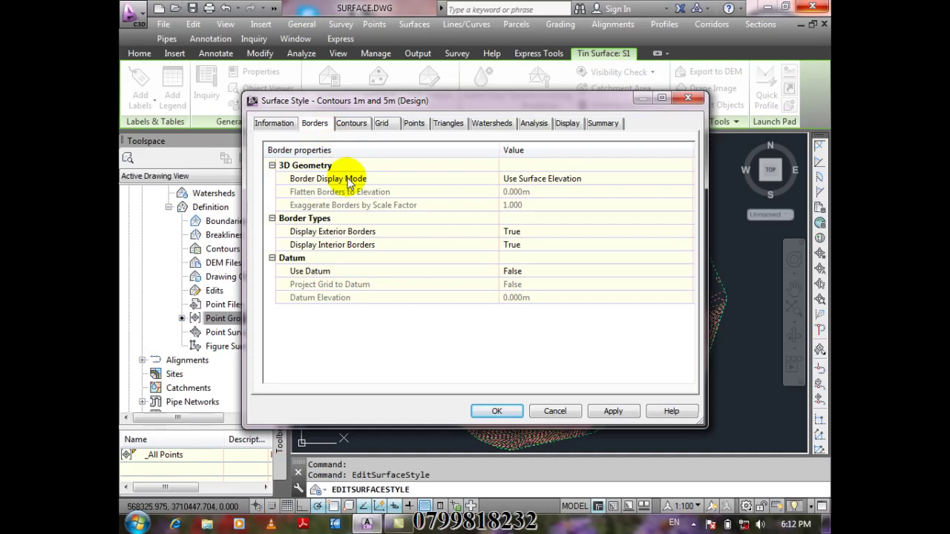
click(352, 123)
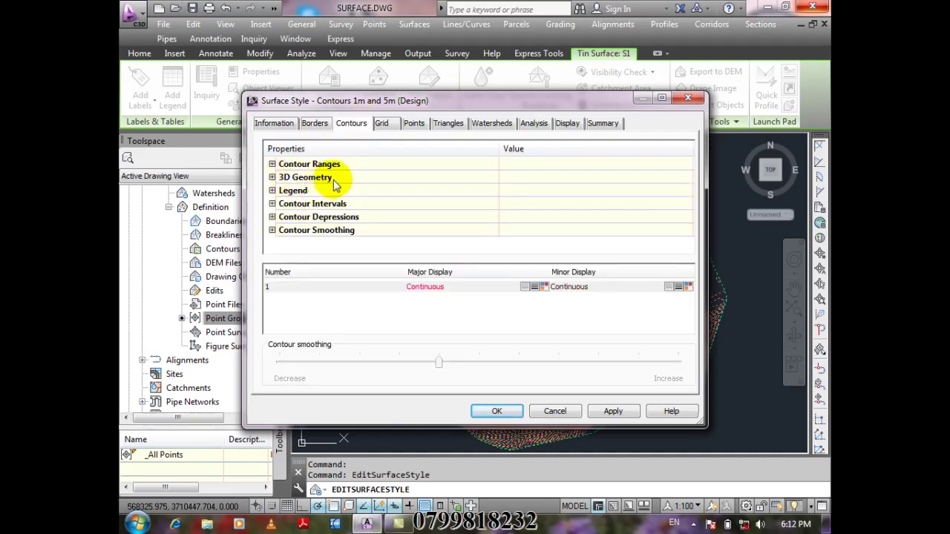
click(272, 176)
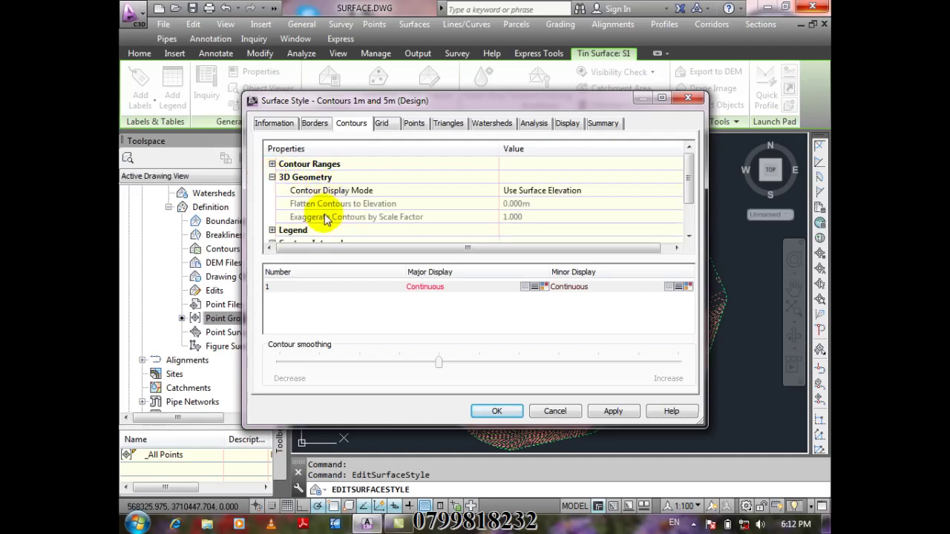
click(382, 124)
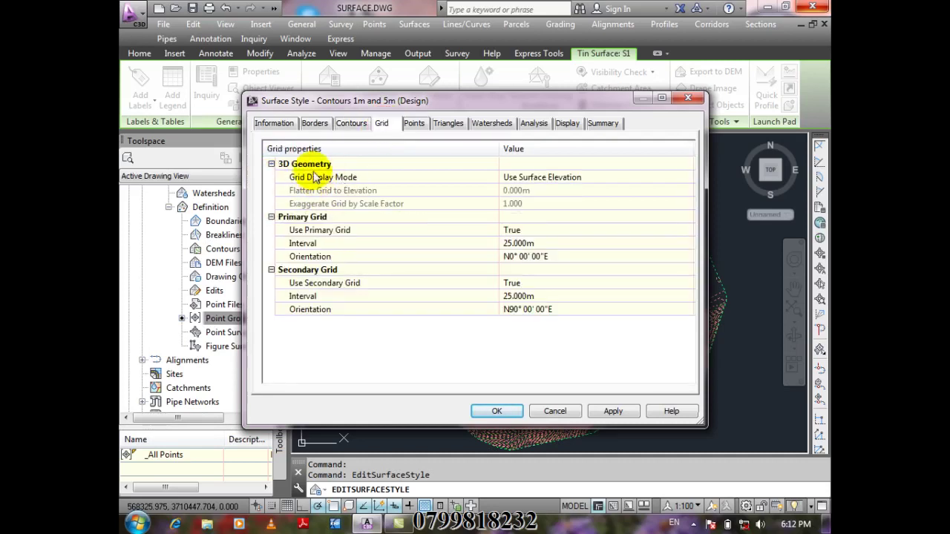
click(410, 124)
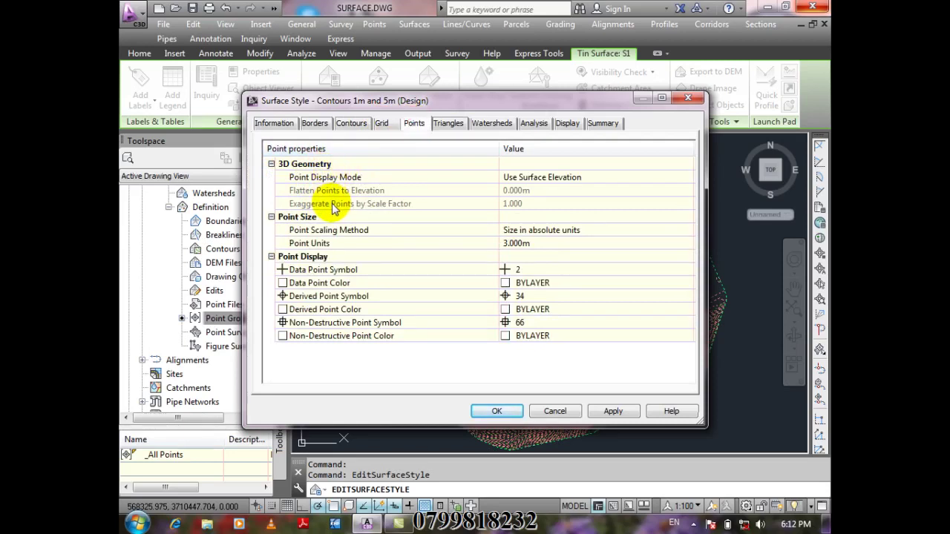
click(449, 123)
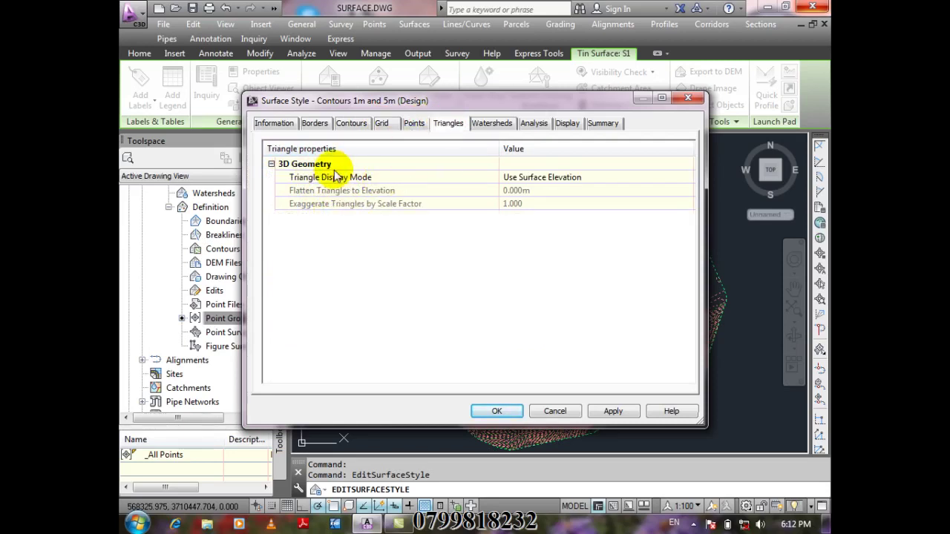
Step: Try Flatten Elevations as the surface style's border display mode, return it to Use Surface Elevation, and accept the style
click(317, 123)
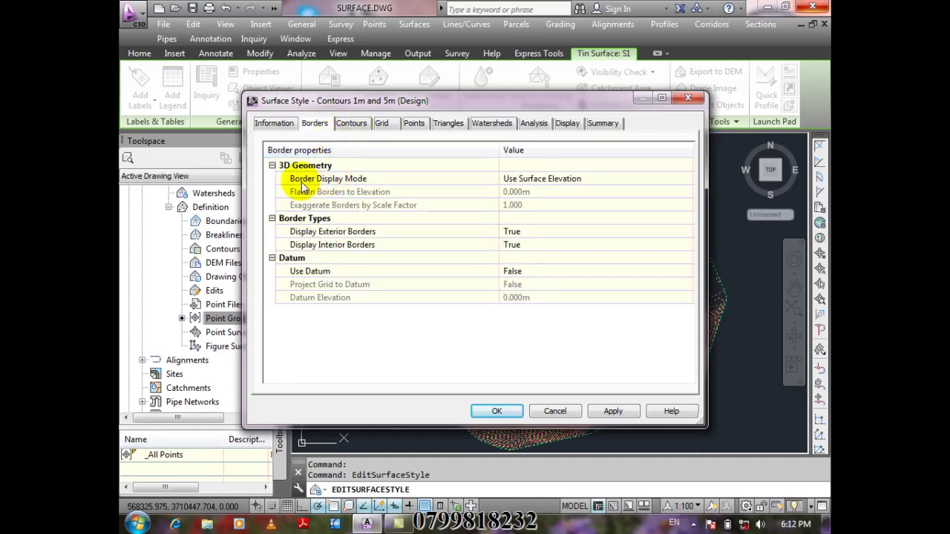
click(541, 179)
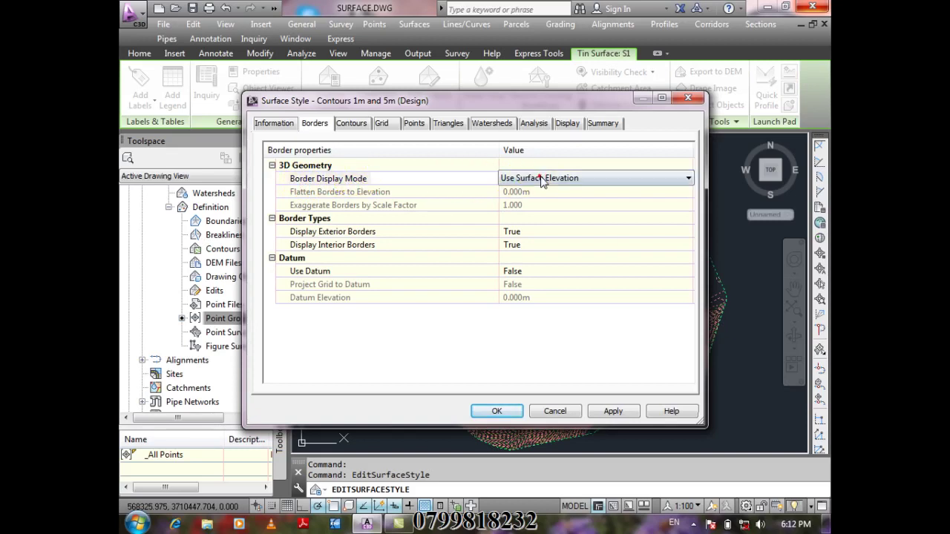
click(564, 178)
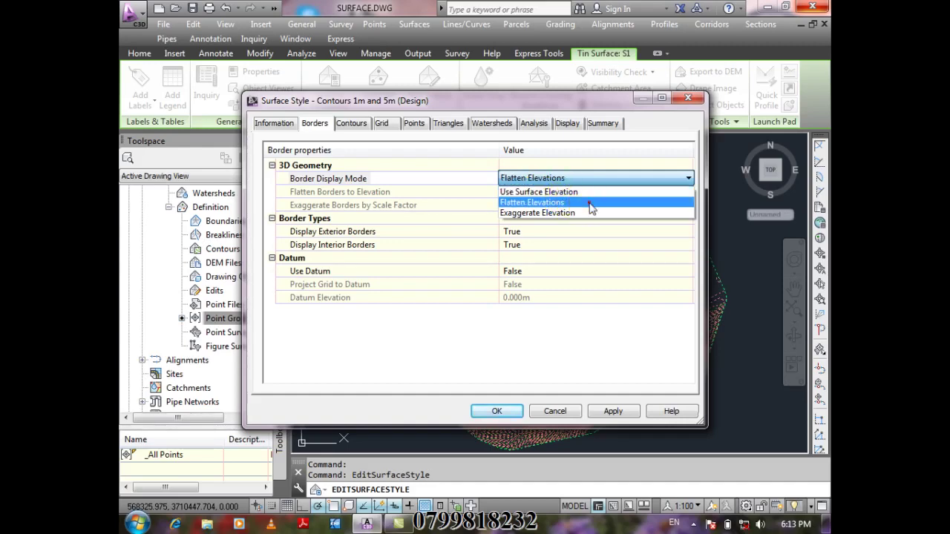
click(590, 203)
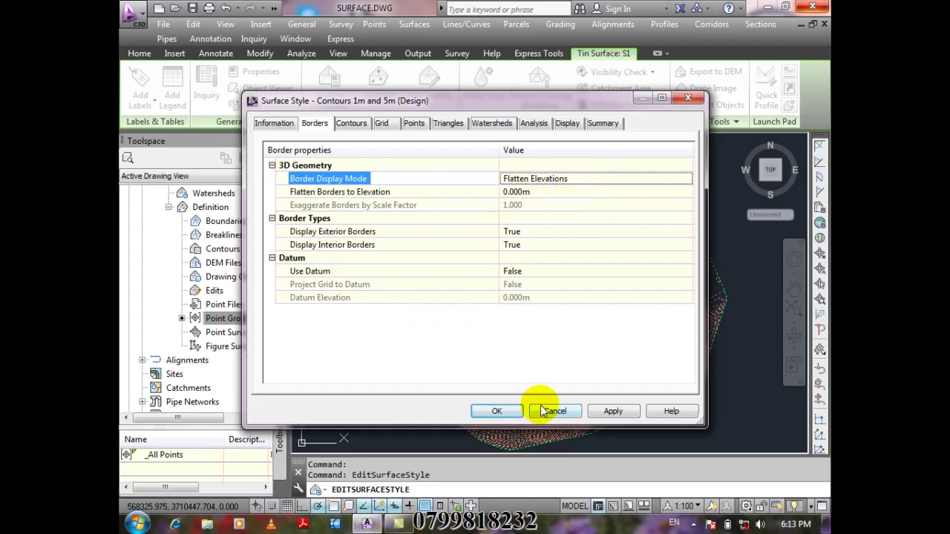
click(564, 178)
click(564, 178)
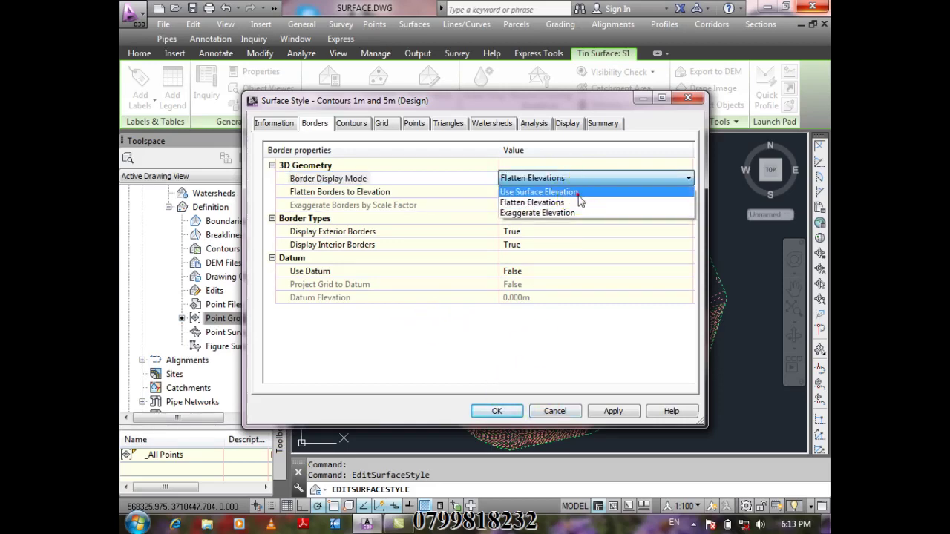
click(556, 192)
click(496, 412)
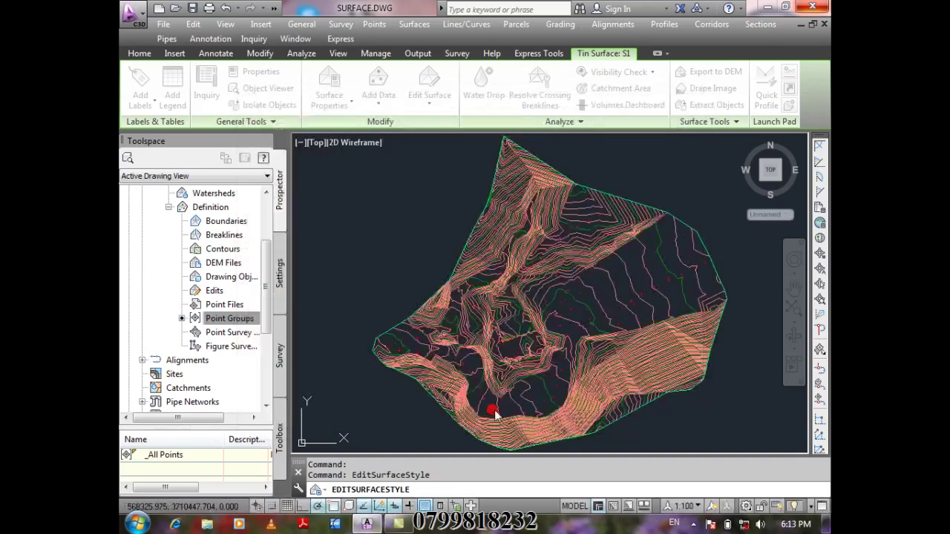
Step: View surface S1 in the Object Viewer, orbiting around it and returning to a rotated top view
click(608, 245)
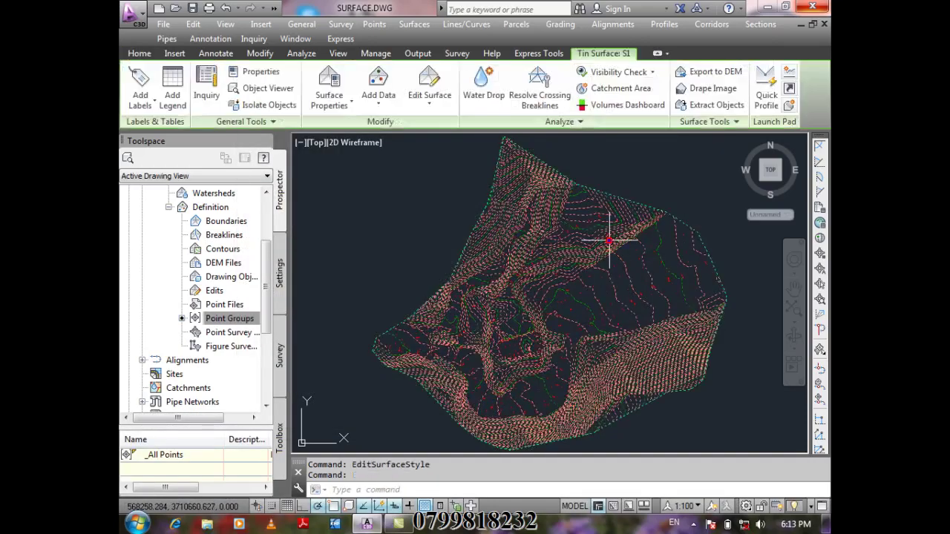
right_click(609, 245)
click(703, 436)
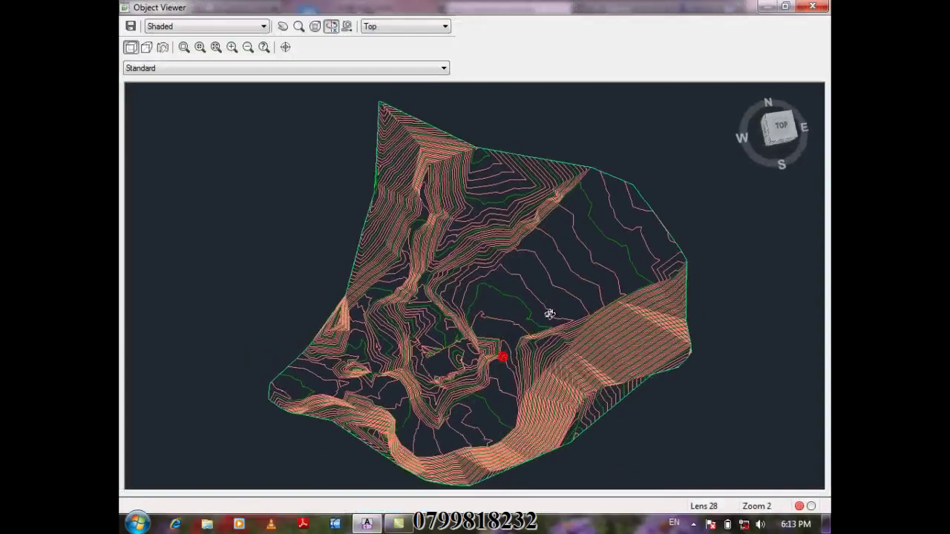
mouse_move(549, 314)
mouse_down()
mouse_move(566, 218)
mouse_move(562, 181)
mouse_move(582, 176)
mouse_move(564, 190)
mouse_move(613, 329)
mouse_move(636, 259)
mouse_move(638, 285)
mouse_up()
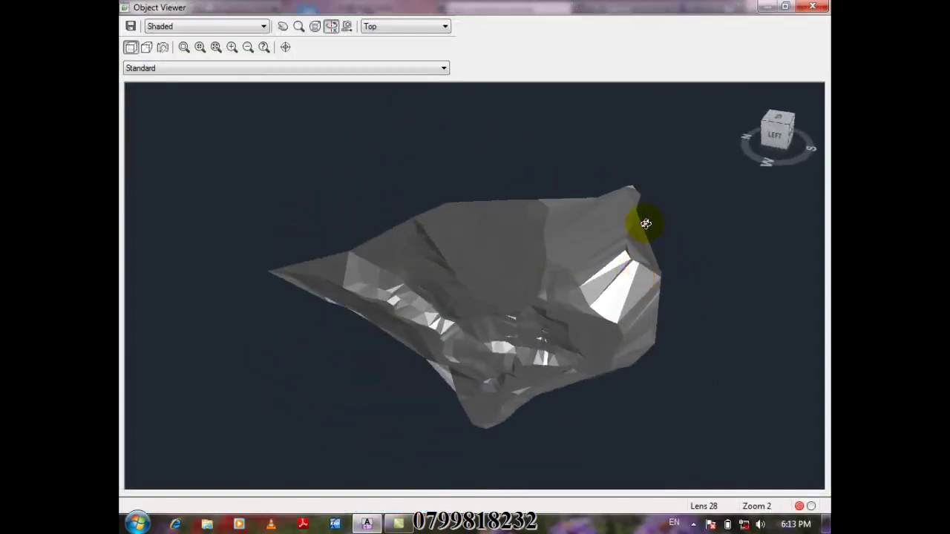
drag(771, 127, 783, 143)
click(777, 120)
click(818, 99)
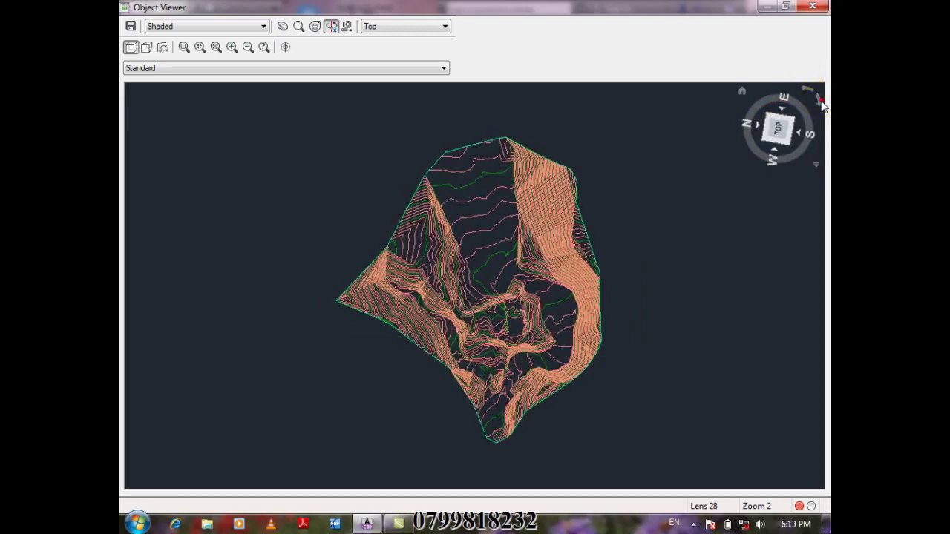
Step: Examine how the border and contours of S1 follow the surface from low oblique angles, and close the viewer
drag(543, 275, 548, 170)
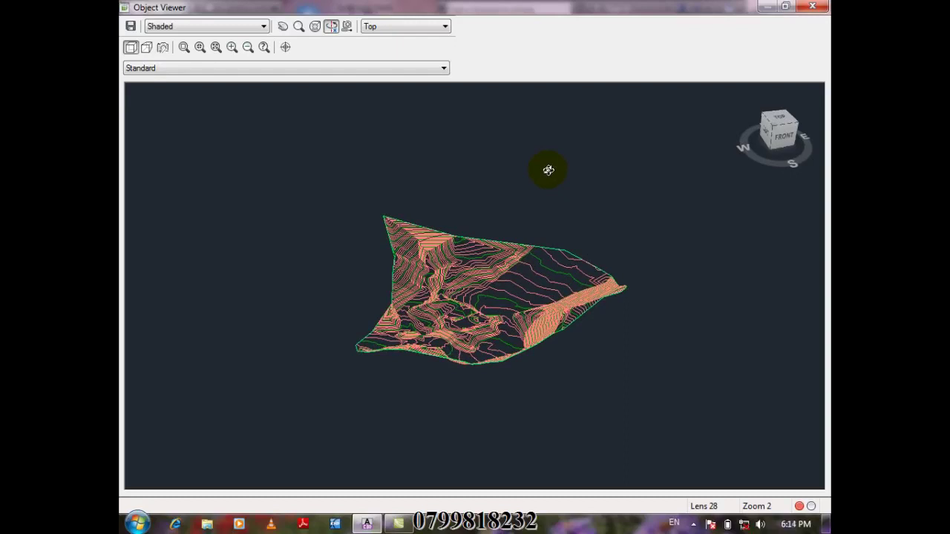
drag(547, 170, 549, 186)
drag(562, 187, 540, 171)
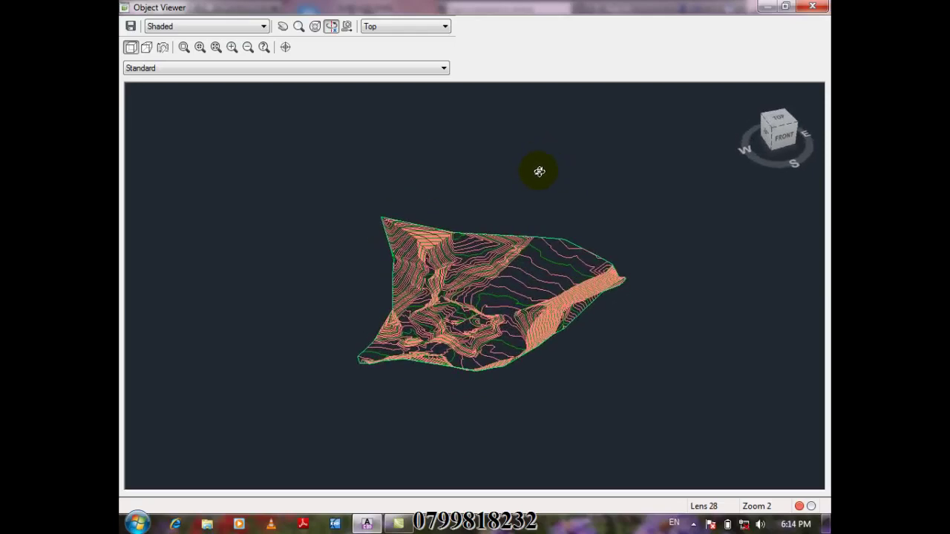
mouse_move(540, 172)
mouse_down()
mouse_move(518, 149)
mouse_move(525, 157)
mouse_move(537, 142)
mouse_move(547, 155)
mouse_move(534, 153)
mouse_up()
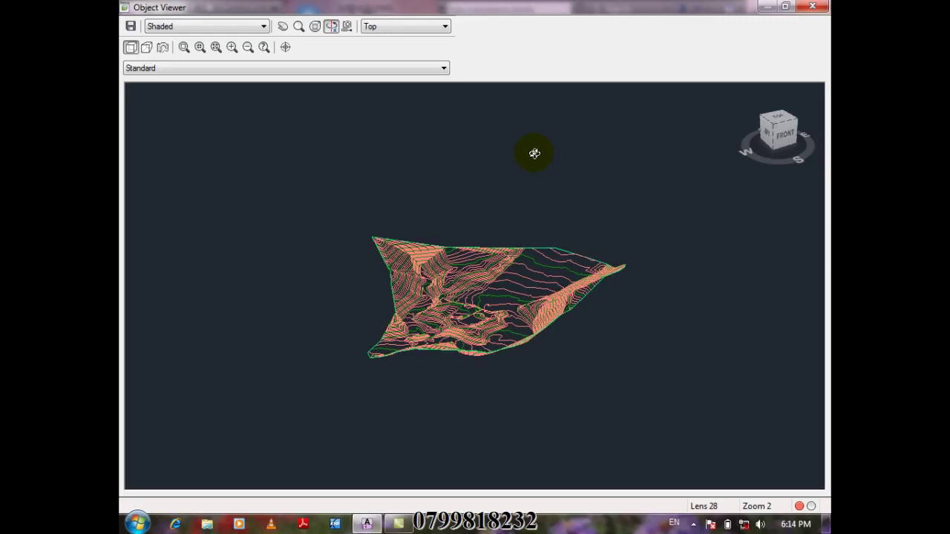
drag(534, 154, 538, 153)
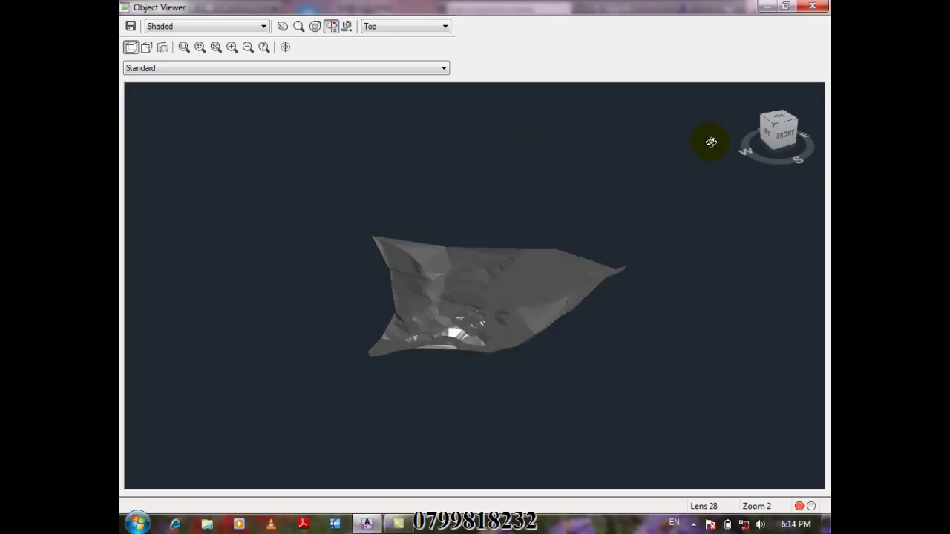
click(813, 6)
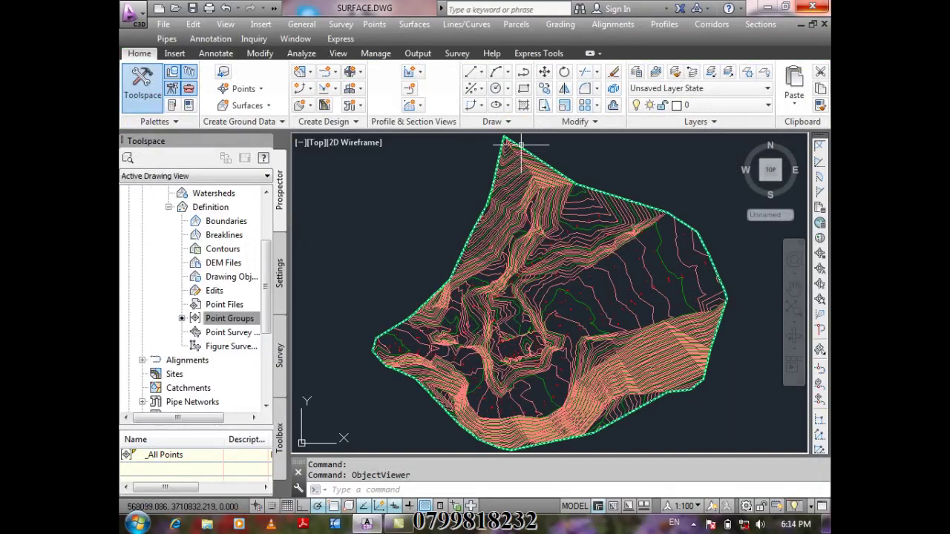
mouse_move(521, 144)
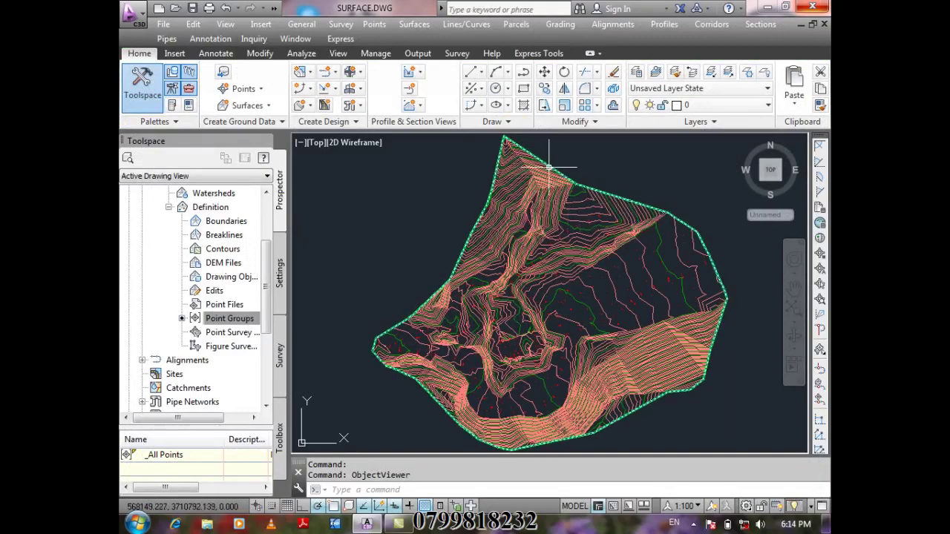
click(632, 378)
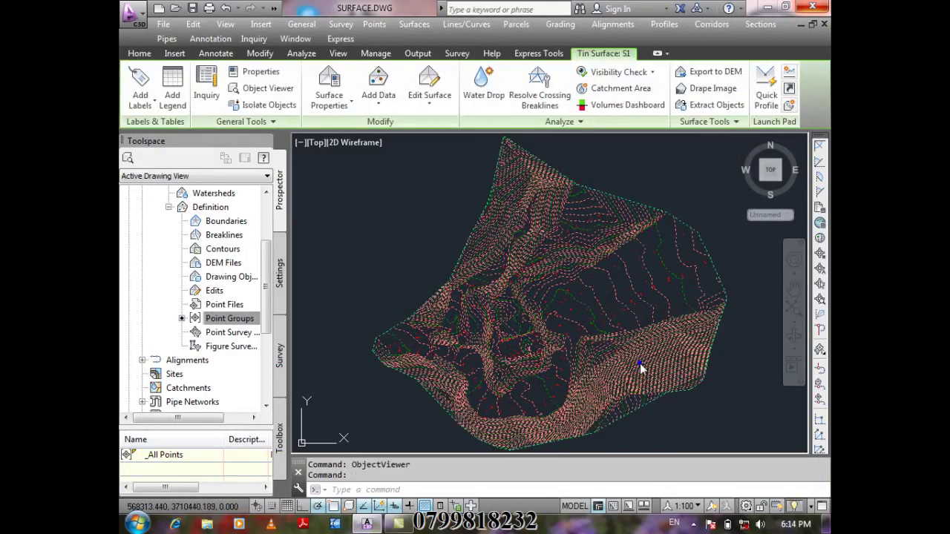
right_click(640, 364)
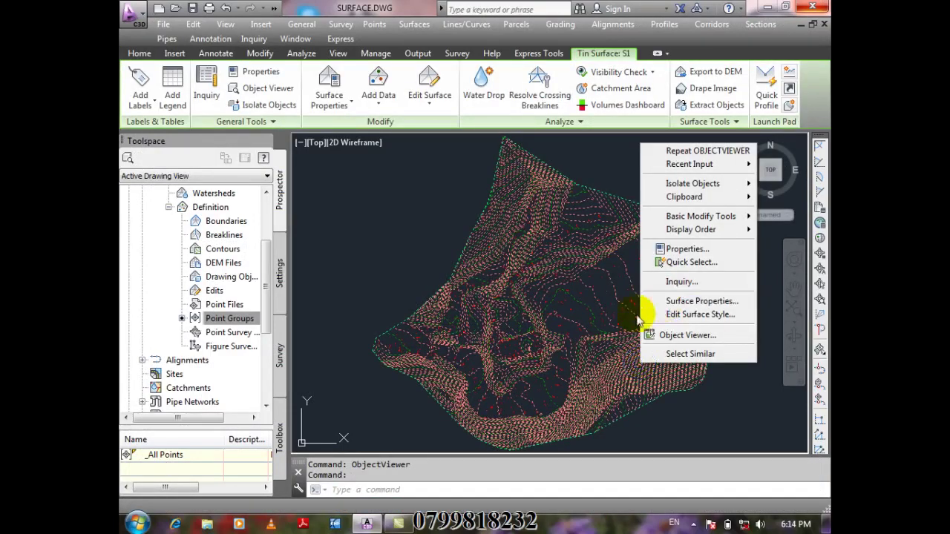
click(731, 315)
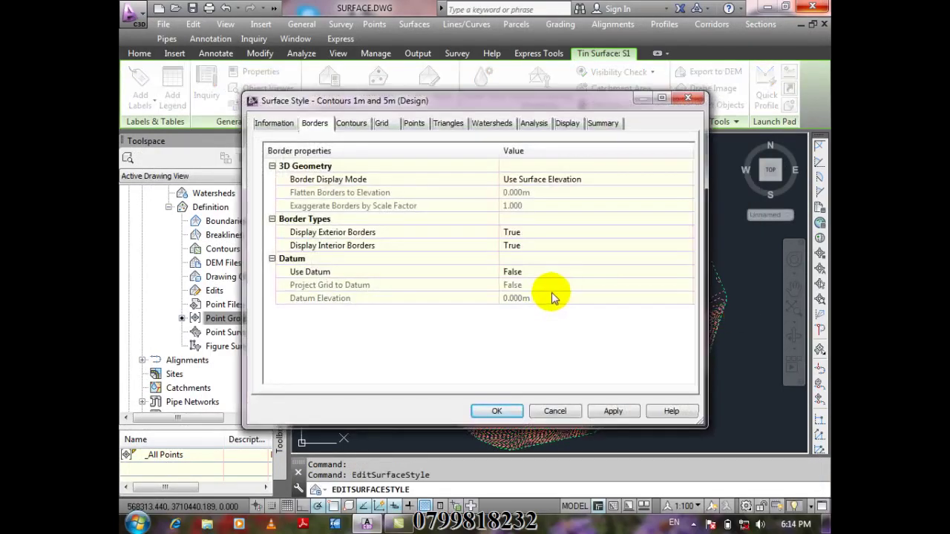
click(542, 179)
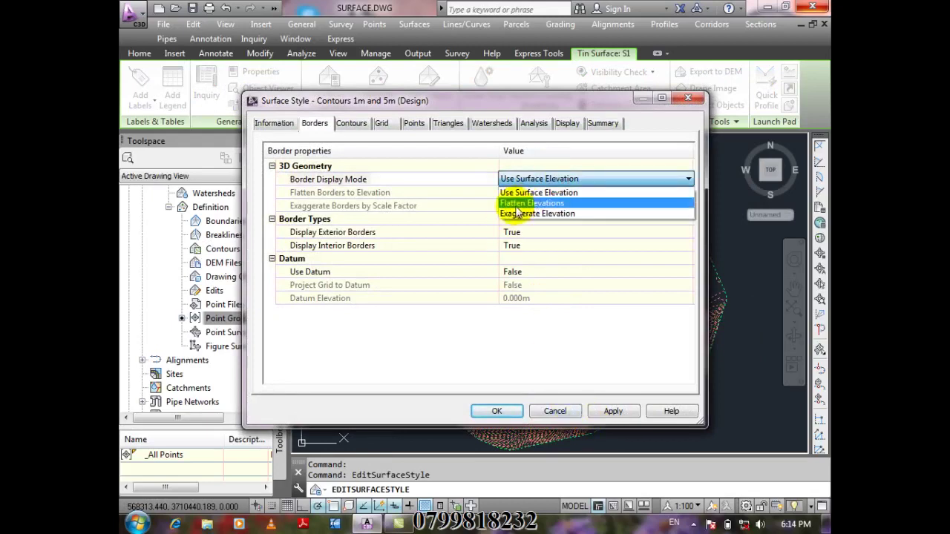
click(568, 195)
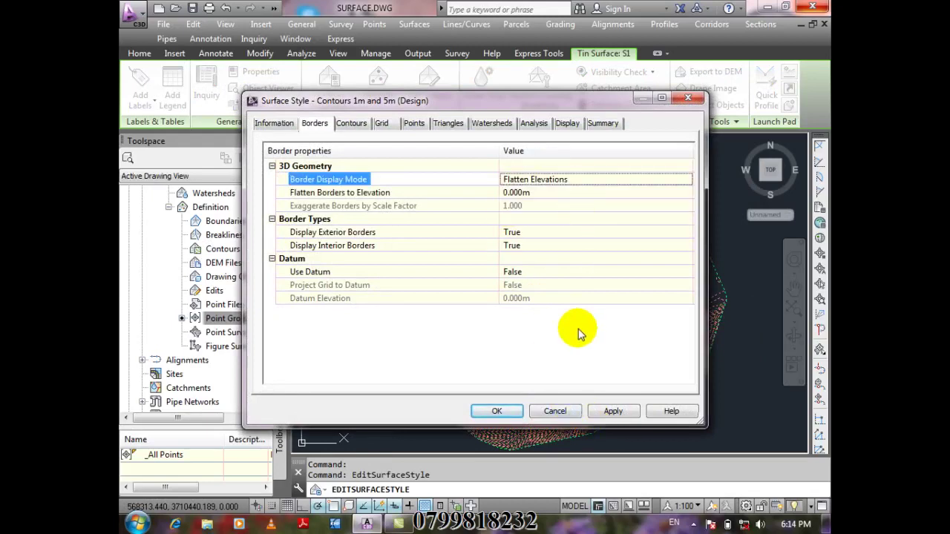
click(537, 192)
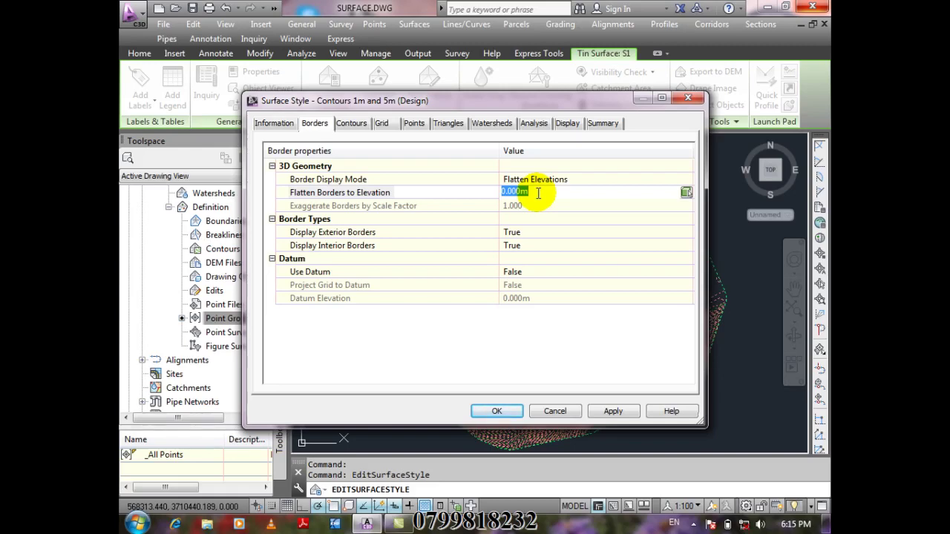
click(567, 411)
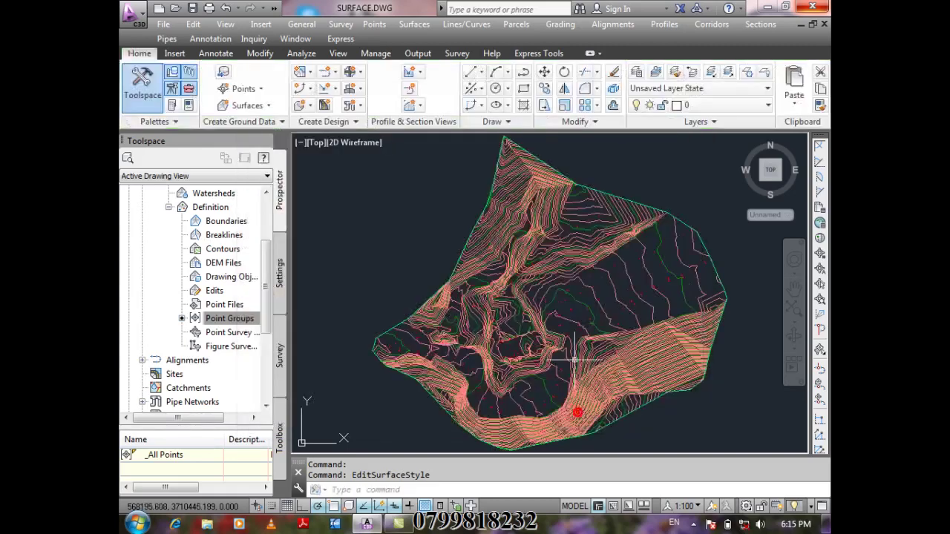
Step: List all survey points sorted by descending elevation to check the highest ones, and close the list
click(374, 24)
click(441, 205)
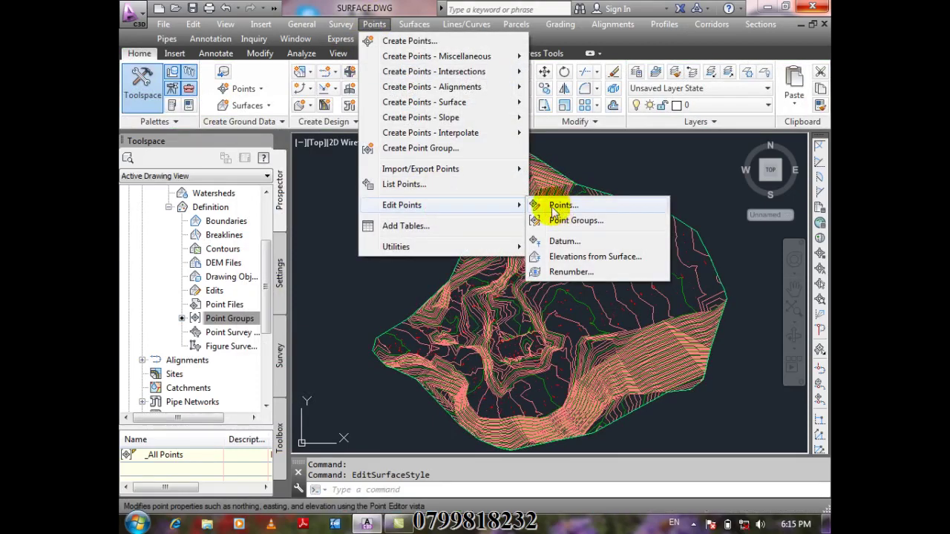
click(445, 185)
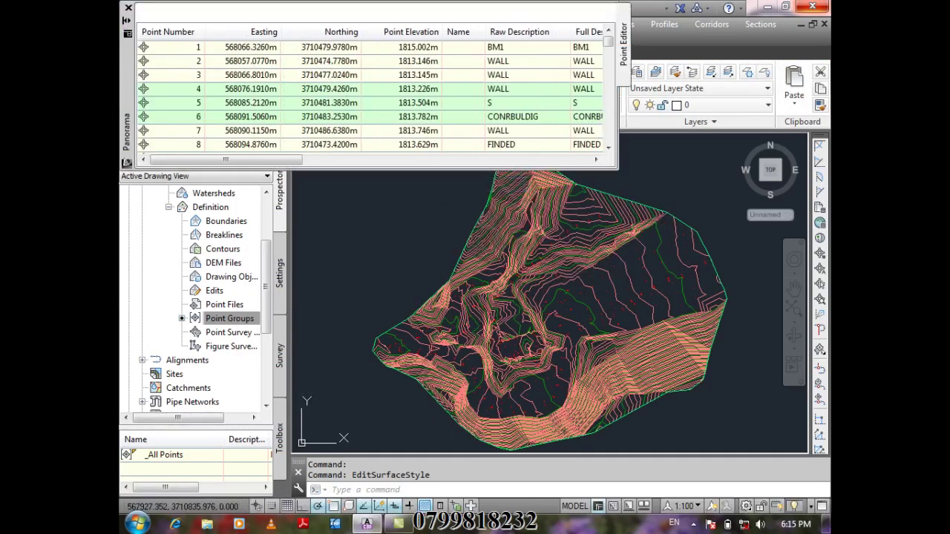
click(422, 33)
click(423, 32)
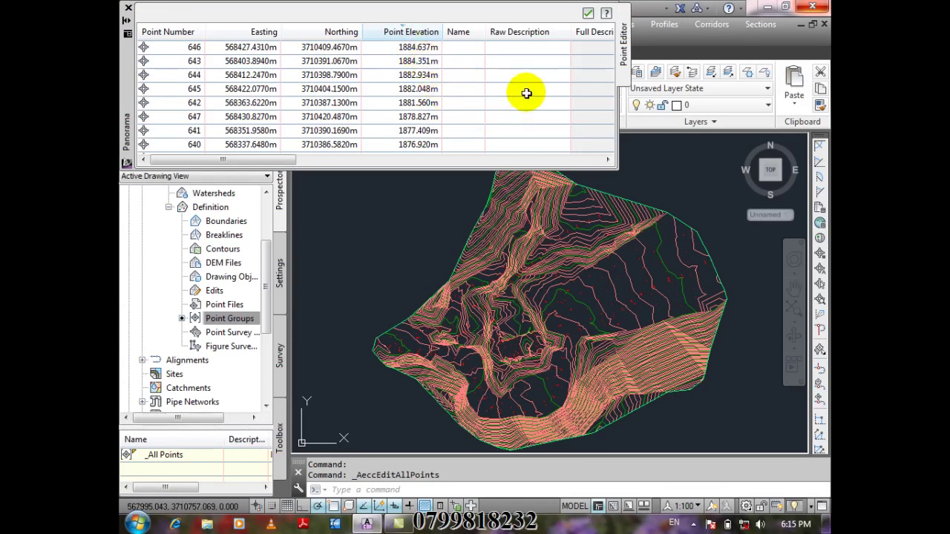
click(127, 8)
Step: Edit S1's surface style so its borders use the Flatten Elevations display mode at elevation 1880
click(650, 343)
right_click(657, 353)
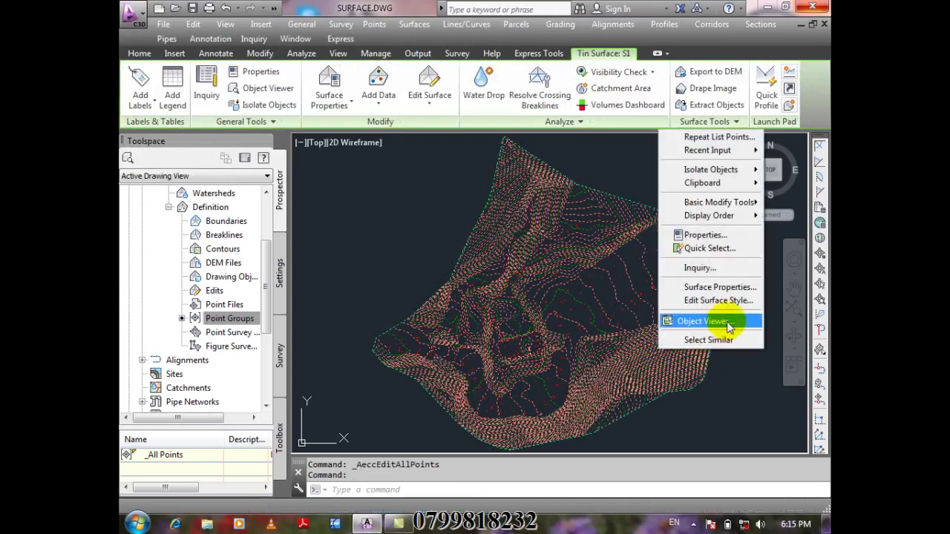
click(694, 301)
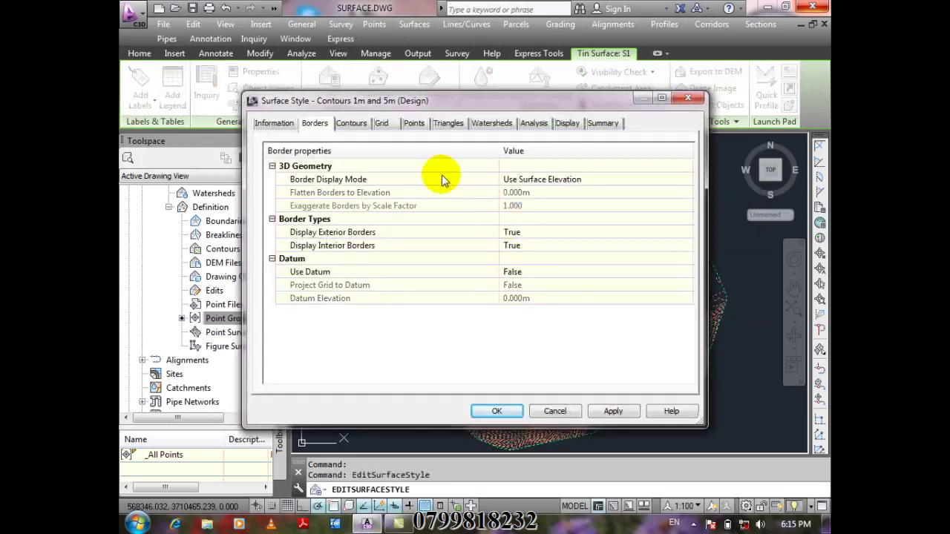
click(553, 180)
click(553, 180)
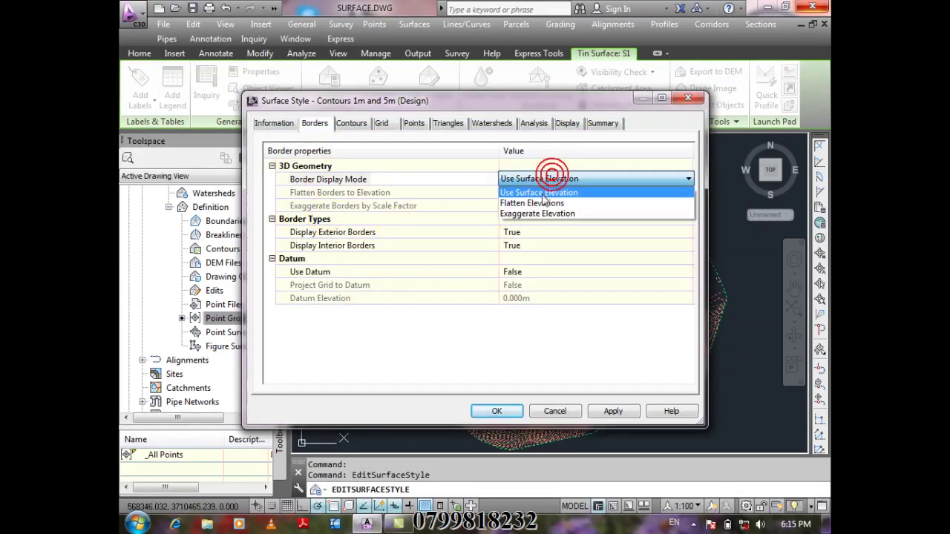
click(546, 200)
click(545, 192)
text(1)
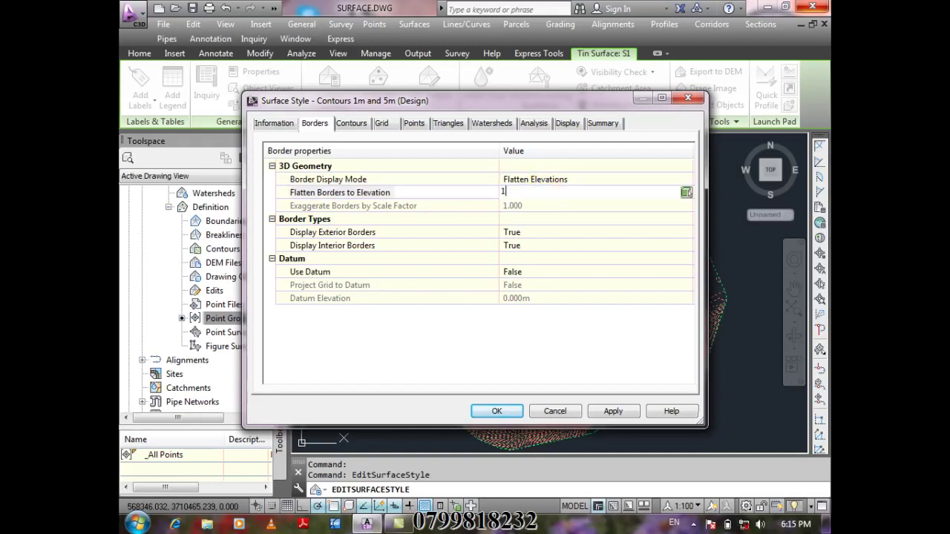
text(880)
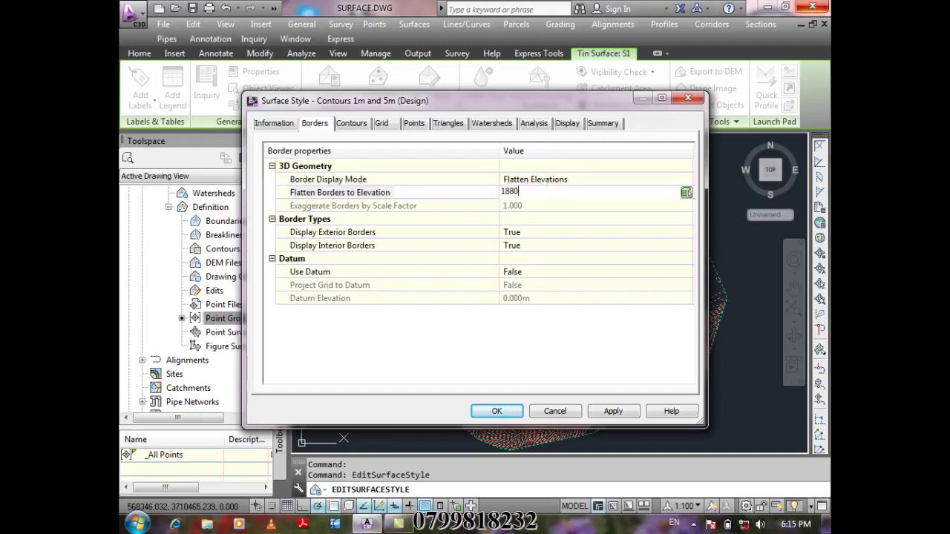
click(546, 192)
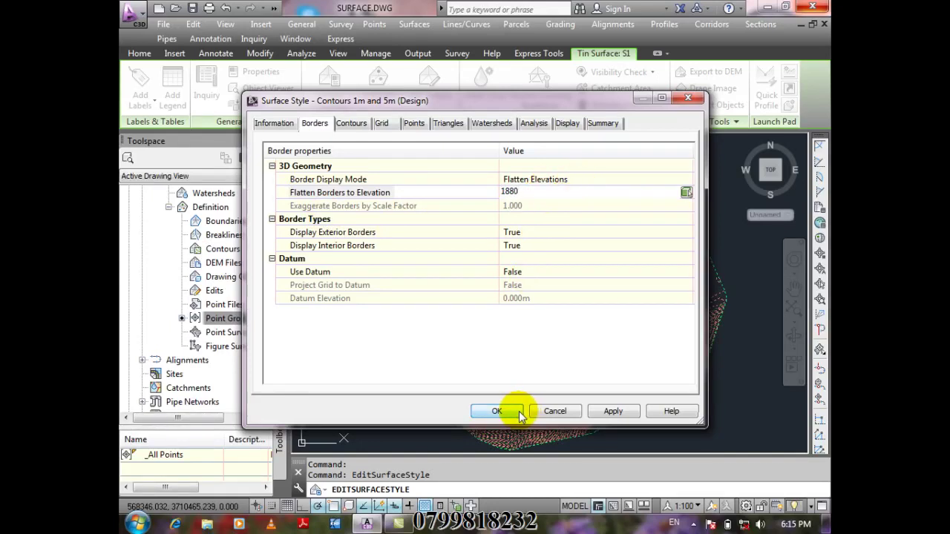
Step: Set the elevation for flattening the borders to 1890 and accept the surface style
double_click(532, 189)
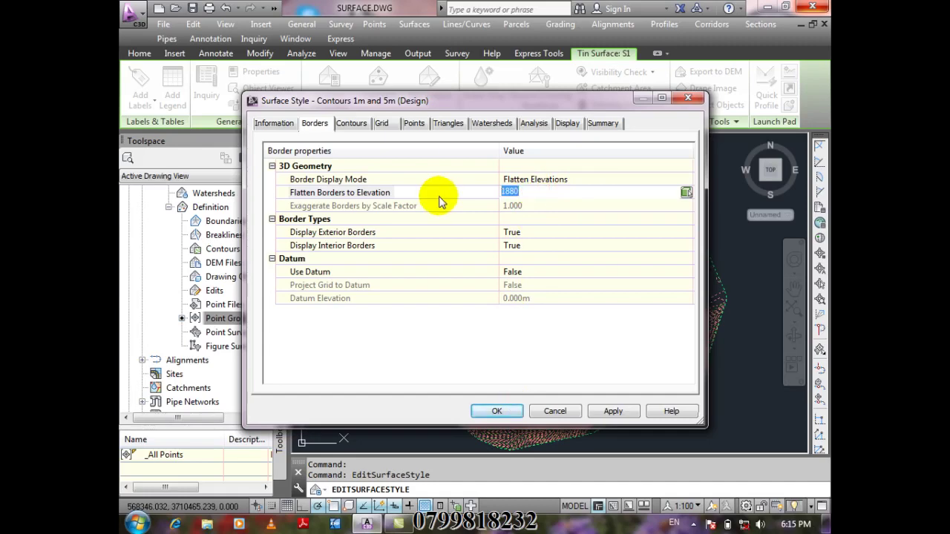
text(1890)
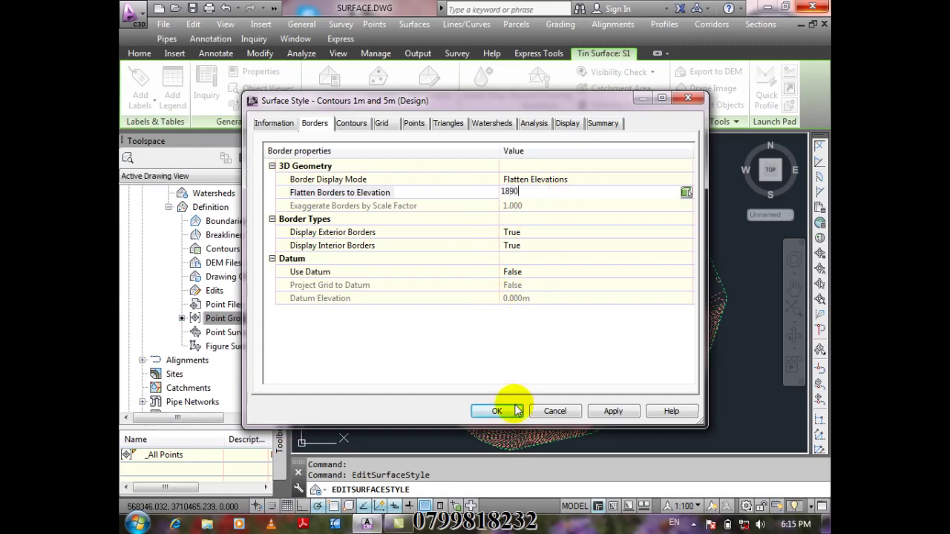
click(497, 412)
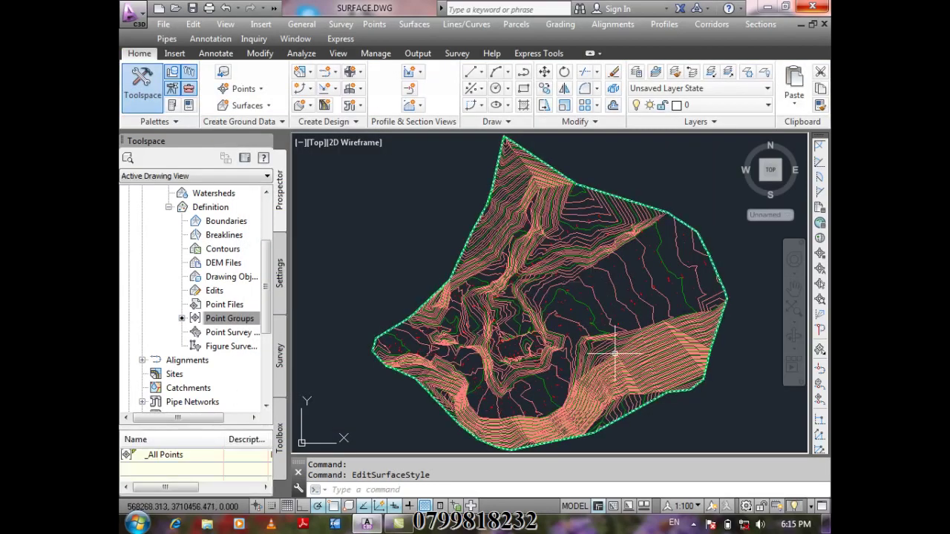
Step: Examine S1's flattened border above the contours from several low oblique angles in the Object Viewer, and close the viewer
click(615, 354)
right_click(615, 354)
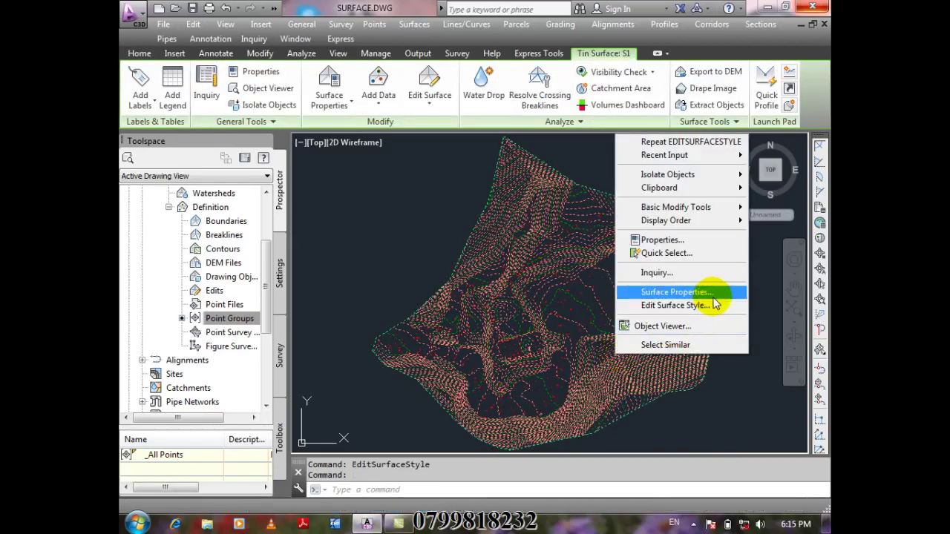
click(702, 326)
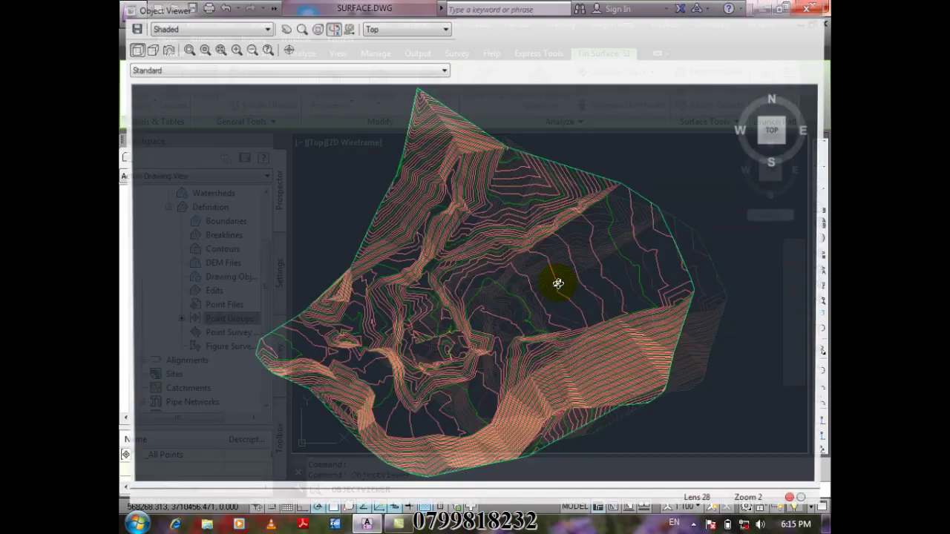
drag(558, 283, 552, 146)
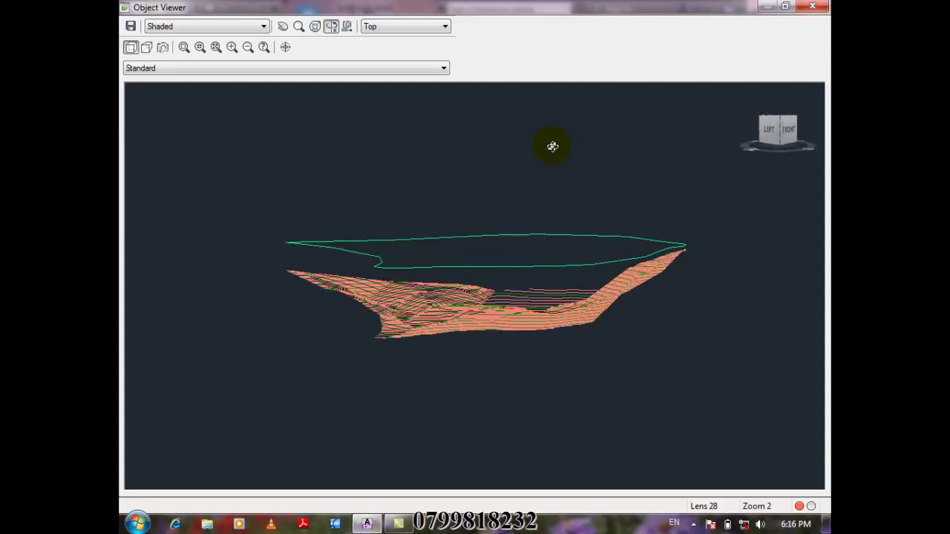
drag(552, 147, 560, 189)
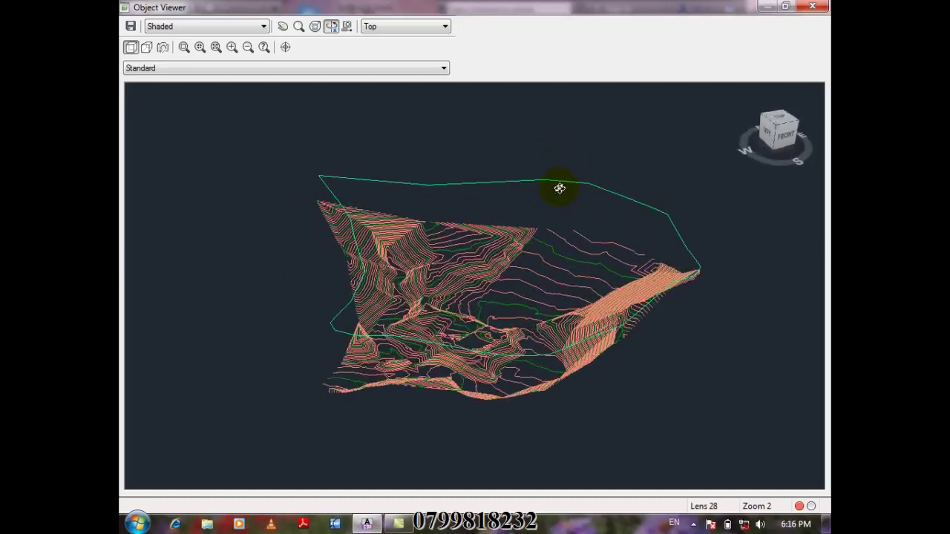
click(812, 6)
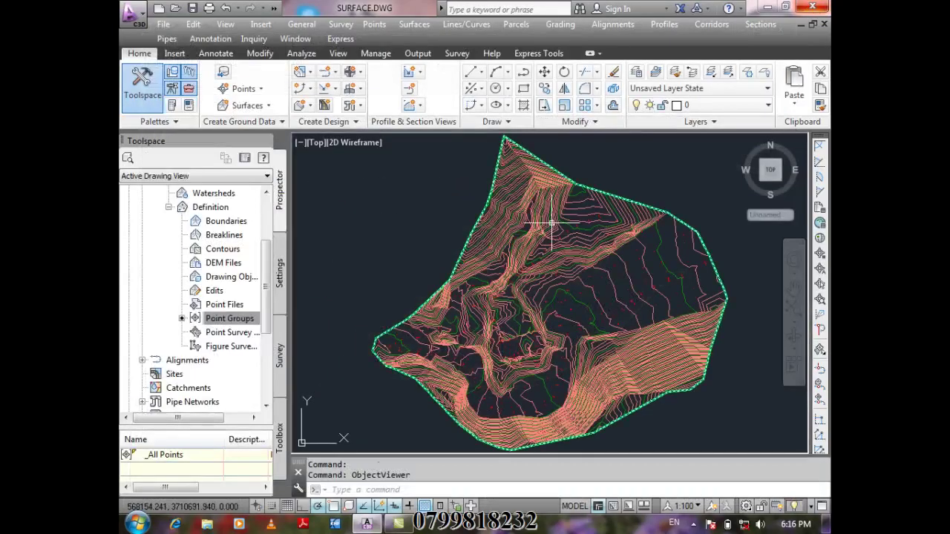
Step: Edit S1's surface style and switch the border display mode to Exaggerate Elevation
click(551, 223)
right_click(552, 223)
click(653, 397)
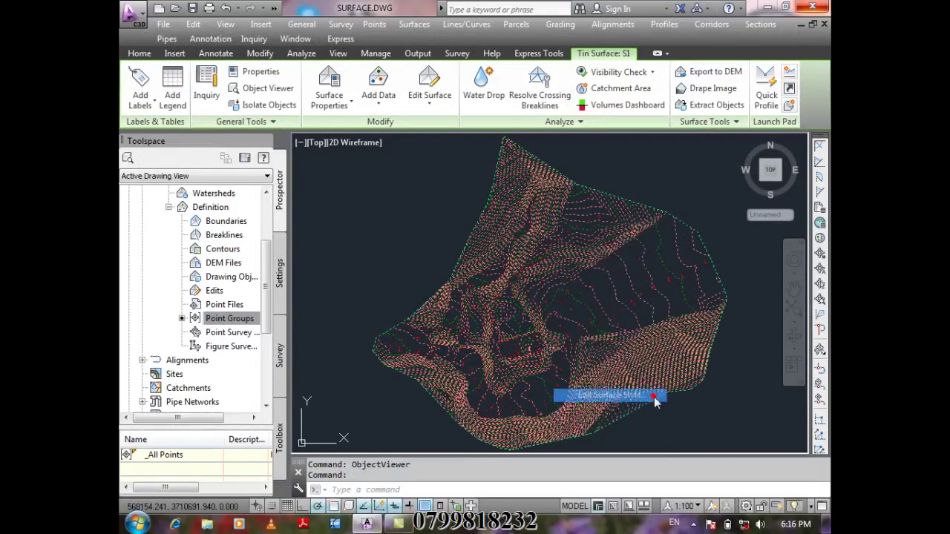
click(551, 178)
click(551, 178)
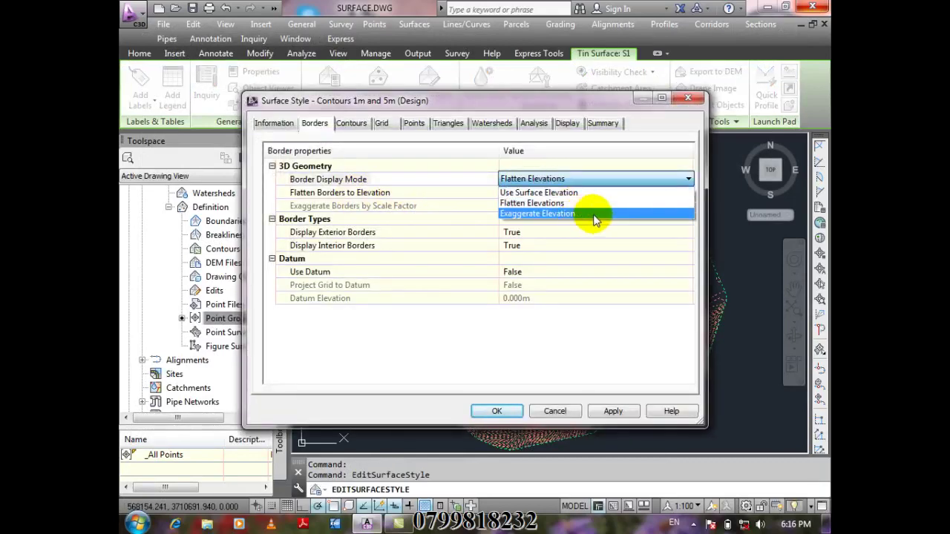
click(594, 214)
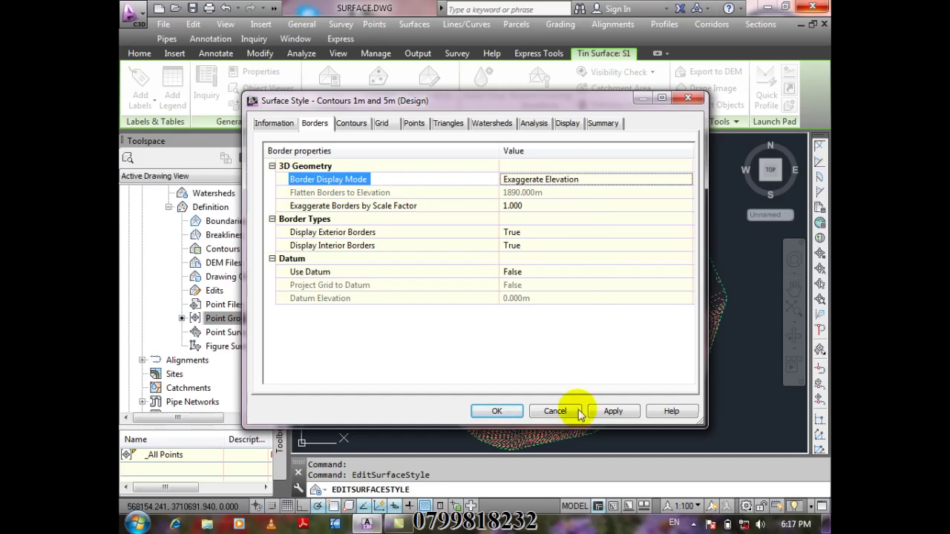
Step: Return the border display mode to Flatten Elevations, set the flattening elevation to 1874, and accept the surface style
click(572, 180)
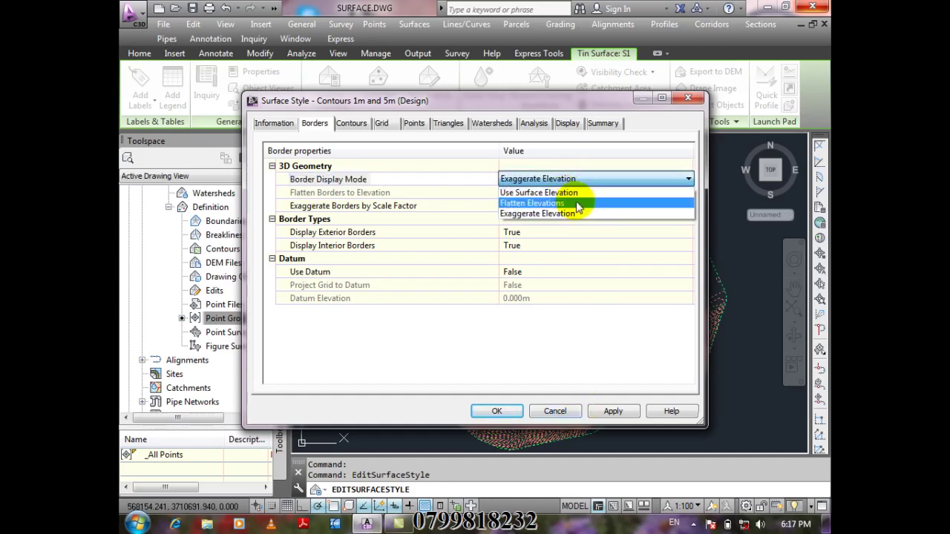
click(571, 203)
click(564, 192)
text(1)
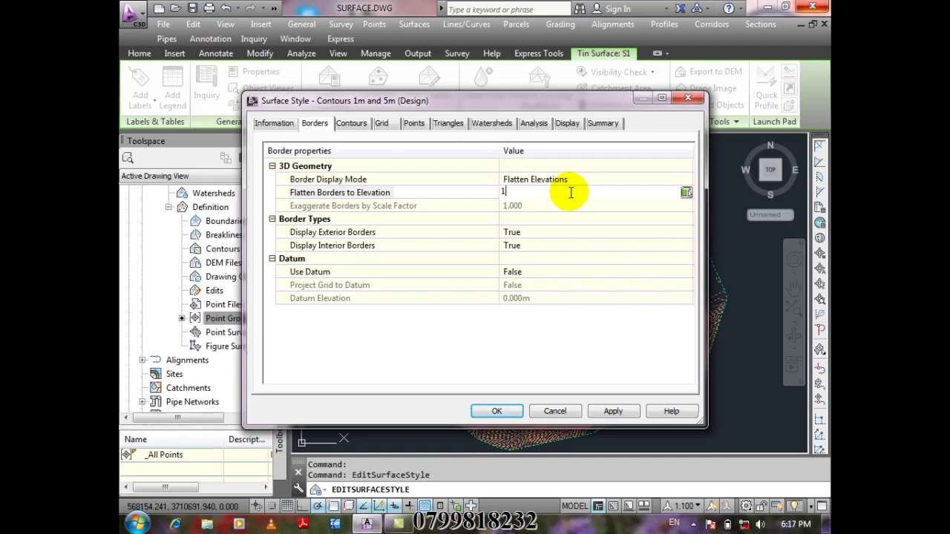
text(880)
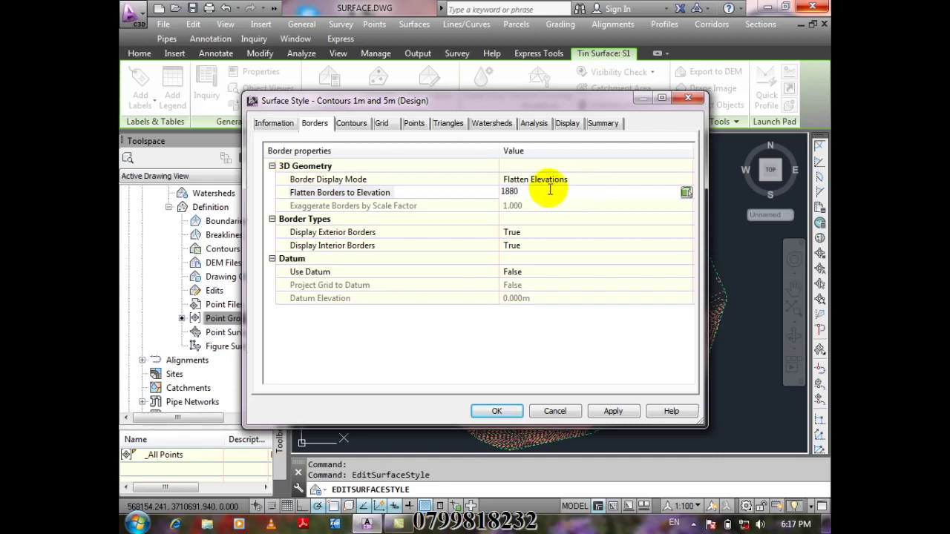
key(BackSpace)
key(BackSpace)
text(74)
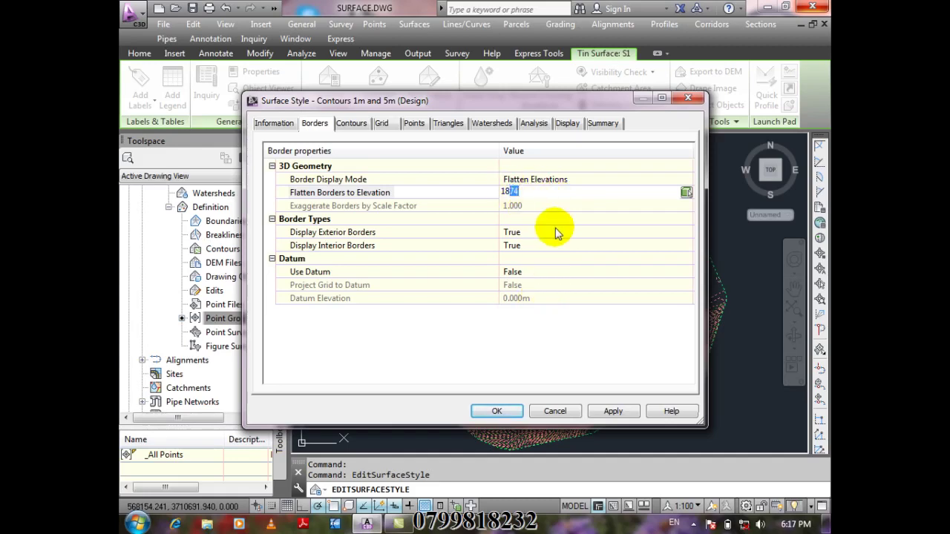
click(503, 412)
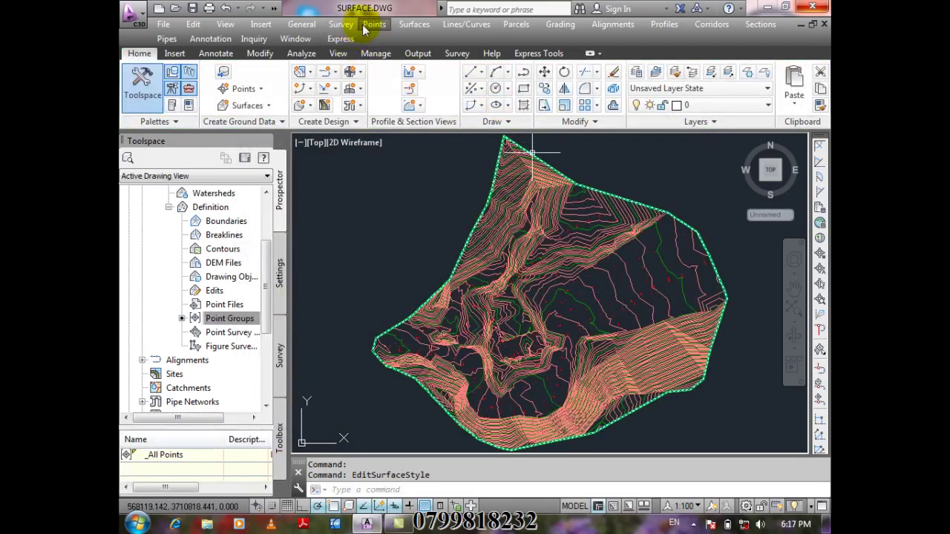
Step: Inspect S1 with its borders flattened to 1874 from oblique angles in the Object Viewer, and close the viewer
right_click(652, 346)
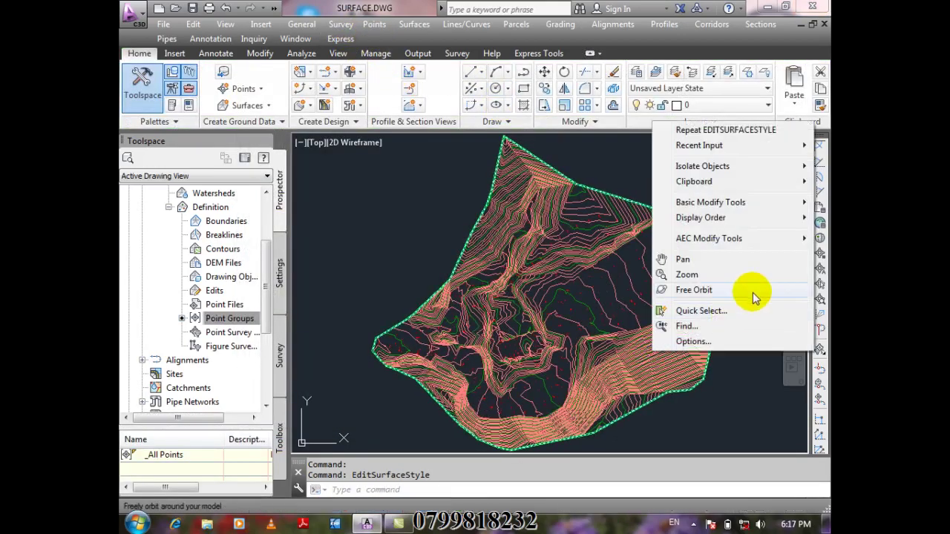
click(621, 340)
right_click(625, 334)
click(713, 314)
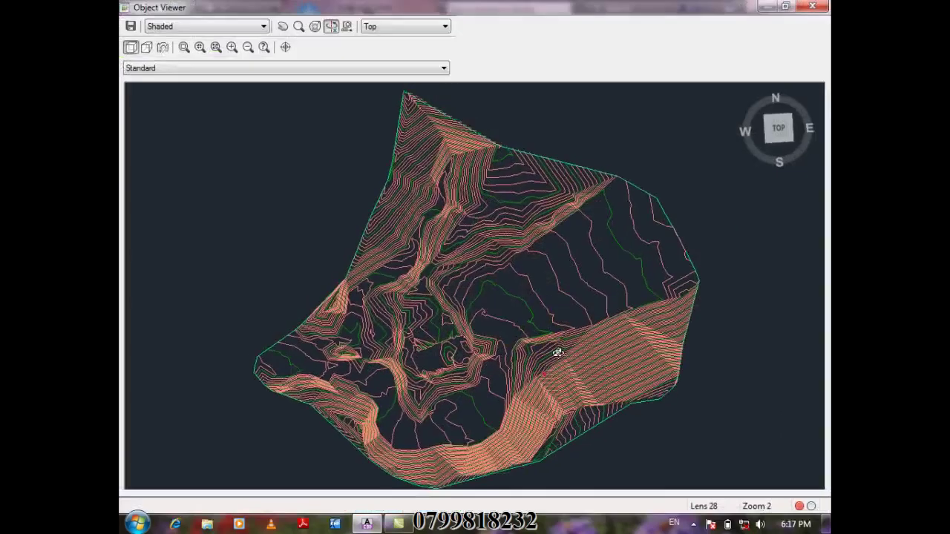
mouse_move(556, 349)
mouse_down()
mouse_move(583, 230)
mouse_move(589, 167)
mouse_move(569, 151)
mouse_move(579, 127)
mouse_move(604, 121)
mouse_move(649, 150)
mouse_move(526, 238)
mouse_move(547, 384)
mouse_move(510, 218)
mouse_move(523, 176)
mouse_move(569, 153)
mouse_move(580, 173)
mouse_move(550, 156)
mouse_move(557, 149)
mouse_move(562, 163)
mouse_move(526, 201)
mouse_move(463, 212)
mouse_move(421, 204)
mouse_move(409, 220)
mouse_move(557, 212)
mouse_move(568, 199)
mouse_up()
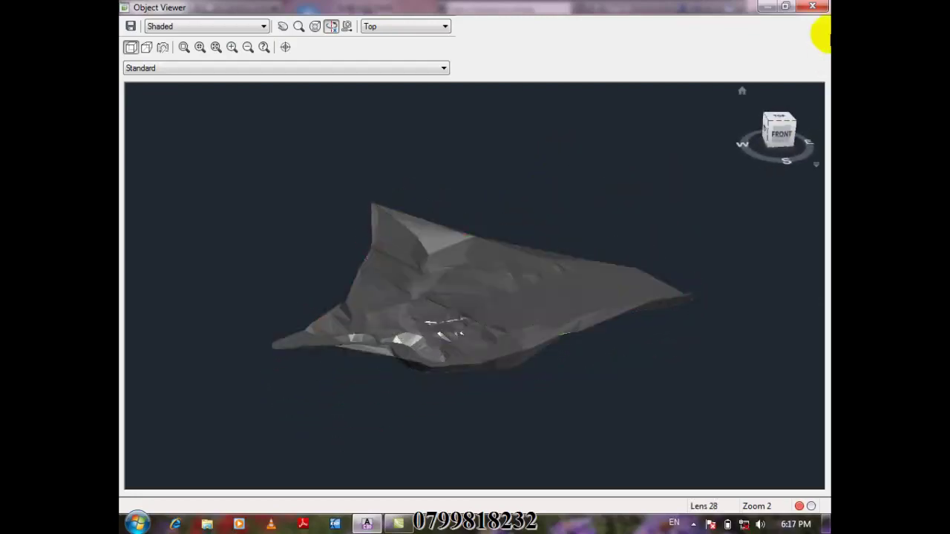
click(815, 6)
Step: Edit S1's surface style so the borders flatten to elevation 1850, and accept it
right_click(613, 346)
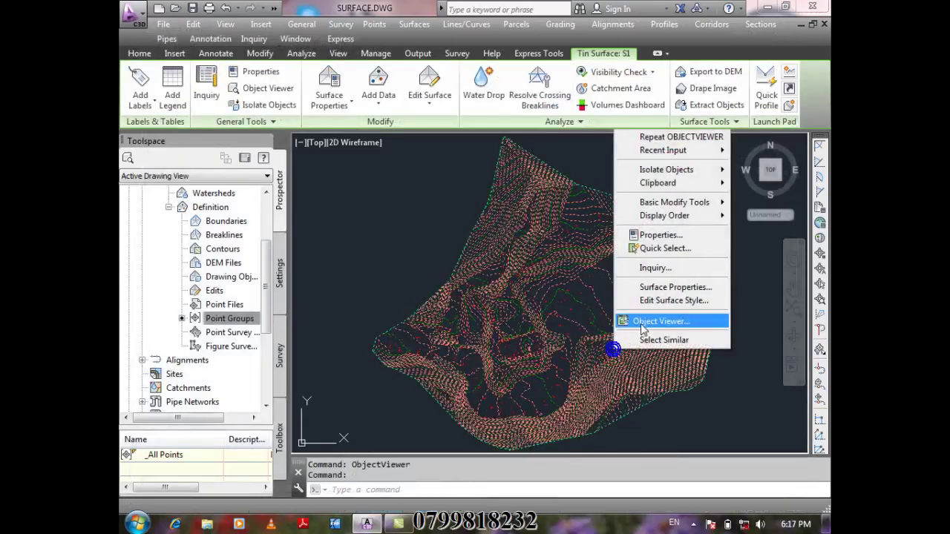
click(705, 300)
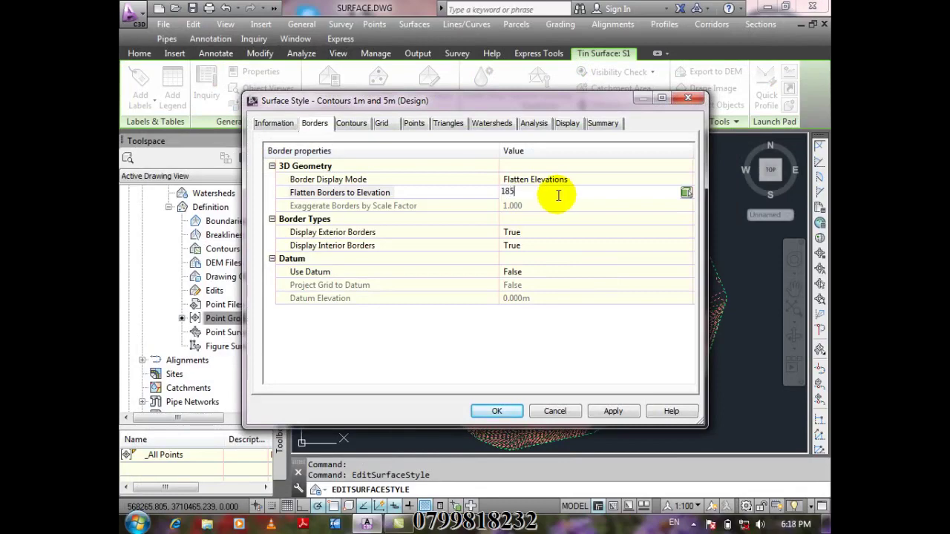
click(497, 411)
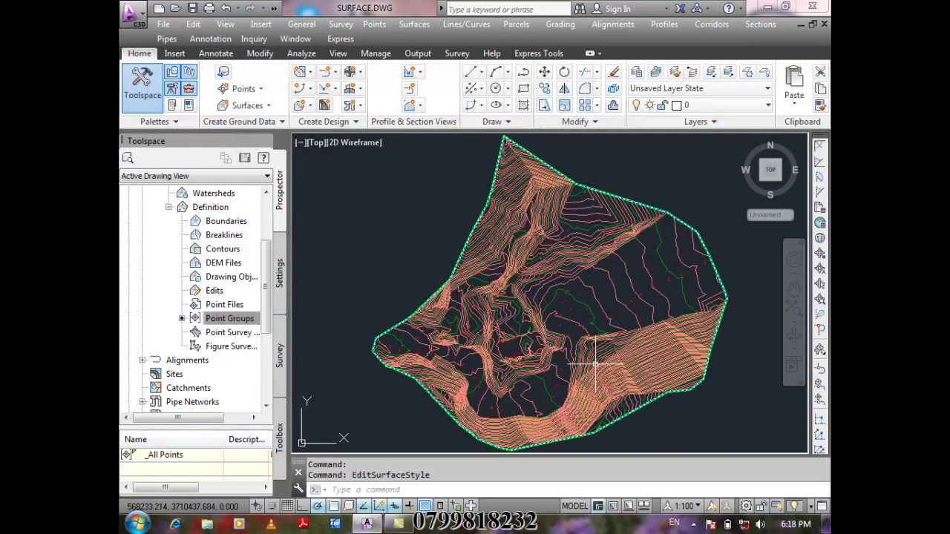
Step: Check in the Object Viewer how the border at elevation 1850 cuts through S1's contours, and close the viewer
click(590, 360)
right_click(598, 363)
click(690, 339)
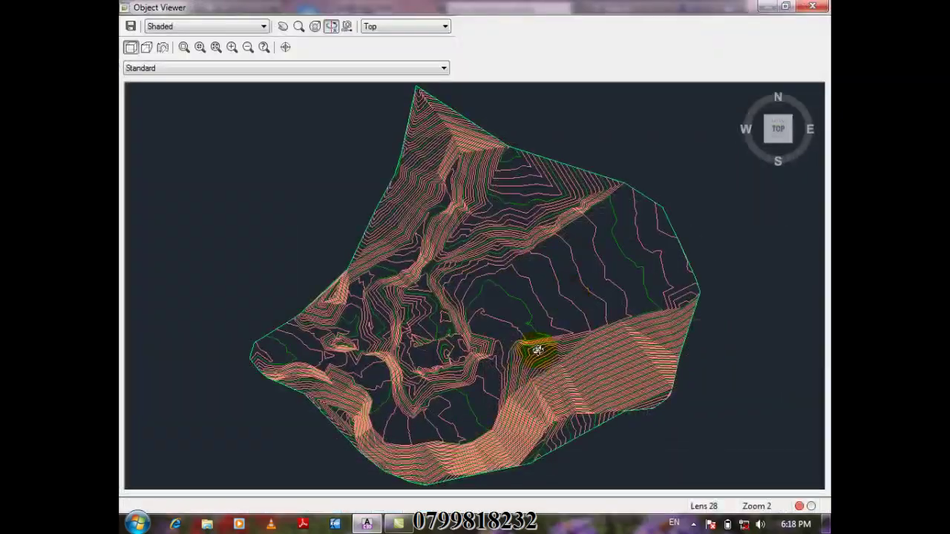
drag(538, 343, 611, 206)
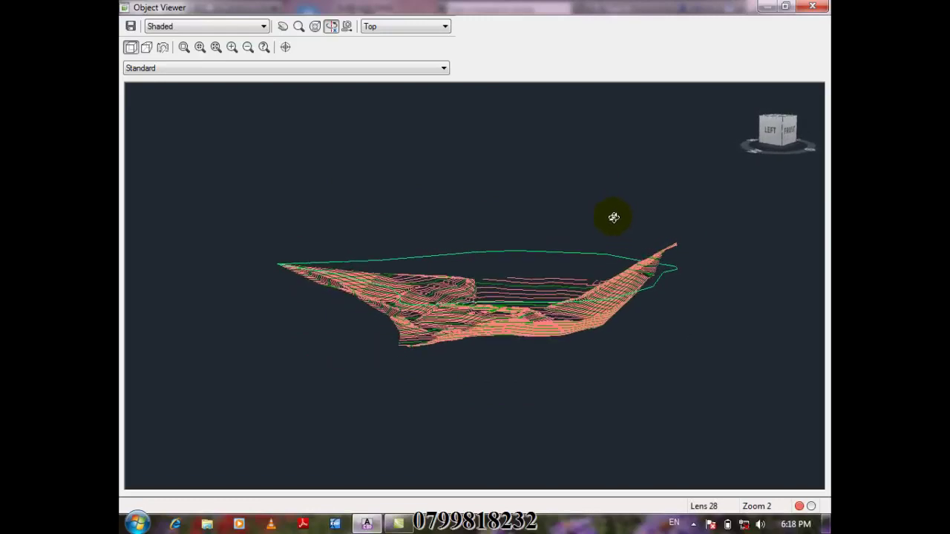
click(812, 7)
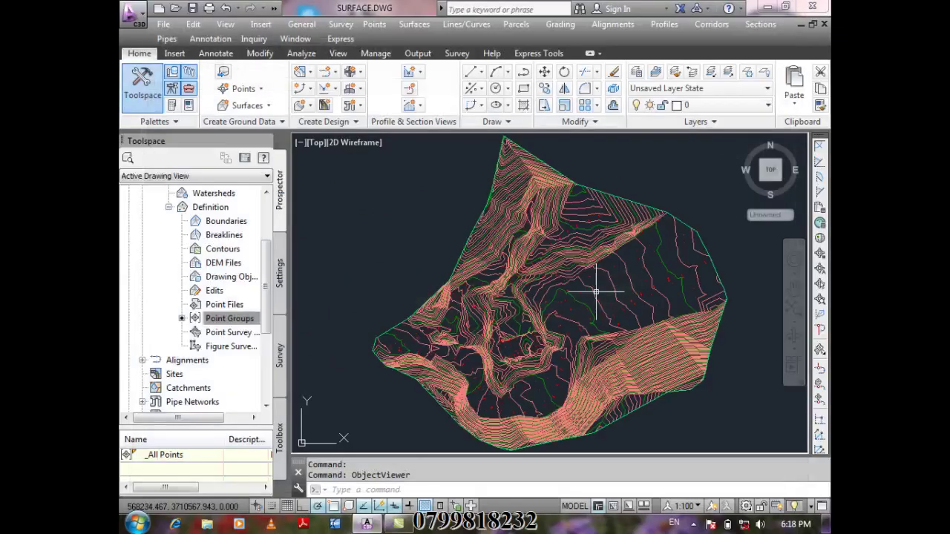
Step: Edit S1's surface style so its borders use Exaggerate Elevation with a scale factor of 1.1, and accept it
right_click(646, 362)
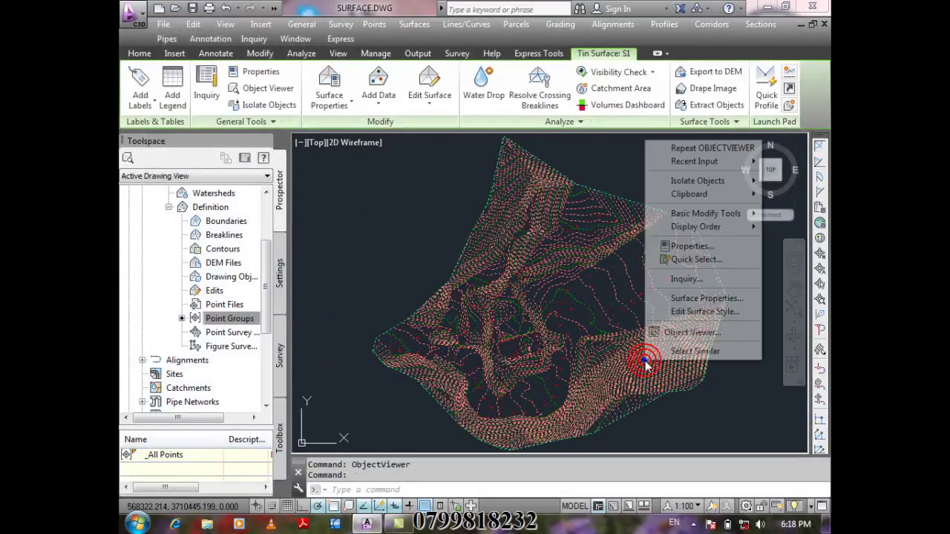
click(723, 311)
click(545, 179)
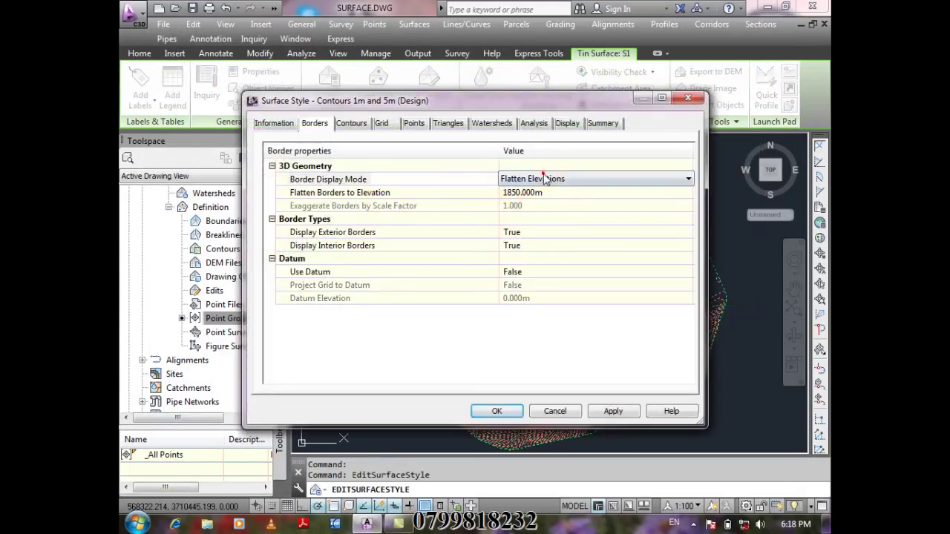
click(565, 179)
click(581, 214)
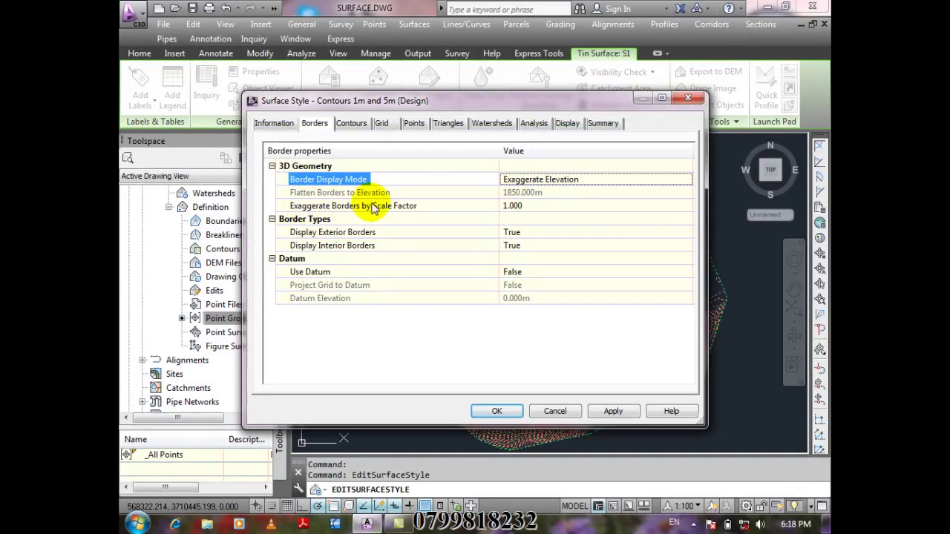
click(524, 206)
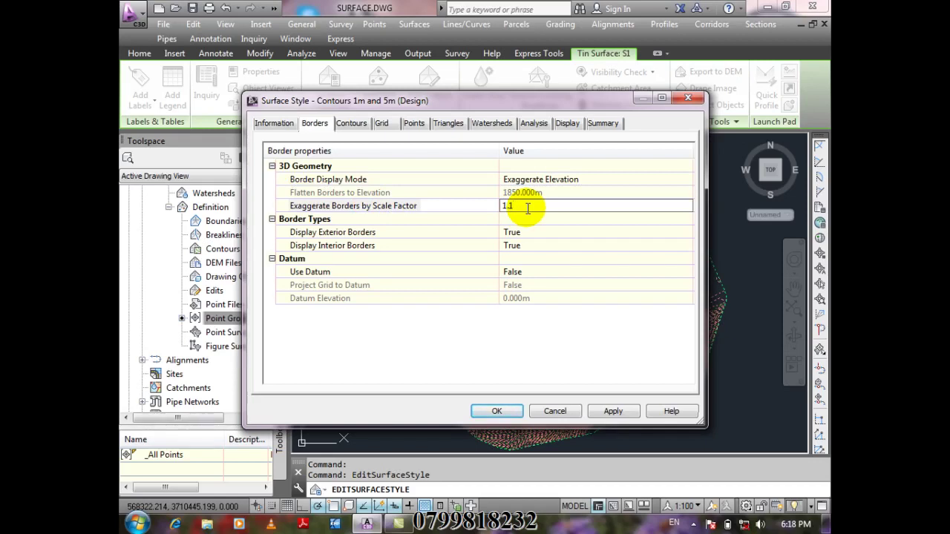
click(498, 411)
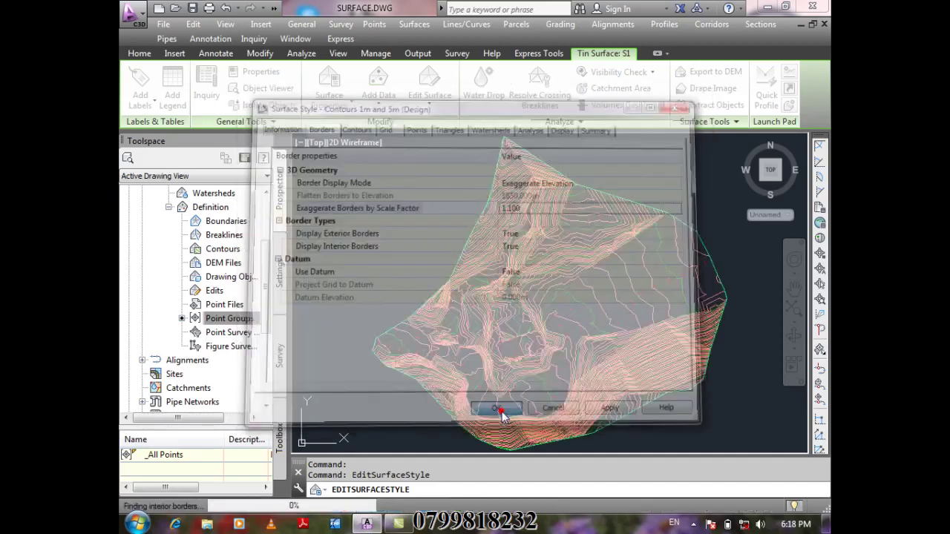
Step: Examine S1's exaggerated border in 3D in the Object Viewer
click(611, 370)
right_click(611, 370)
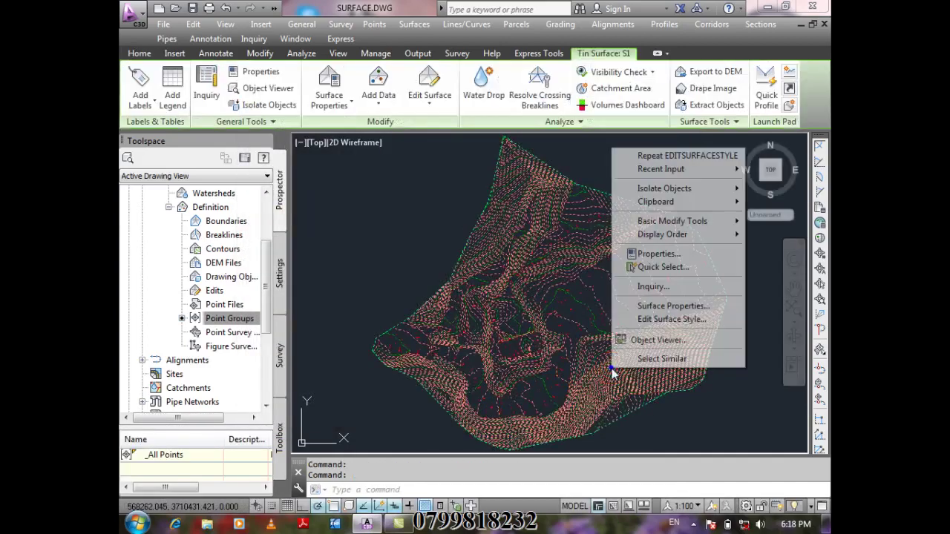
click(690, 341)
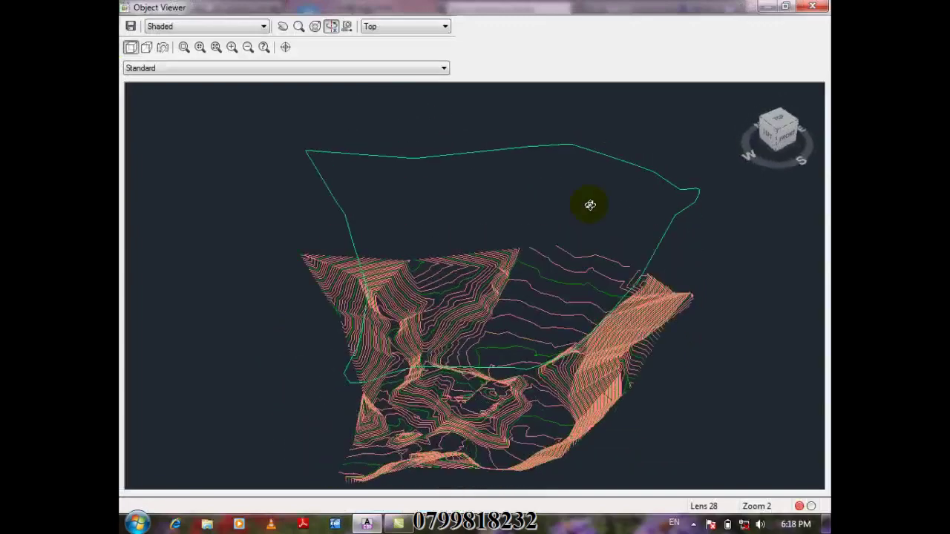